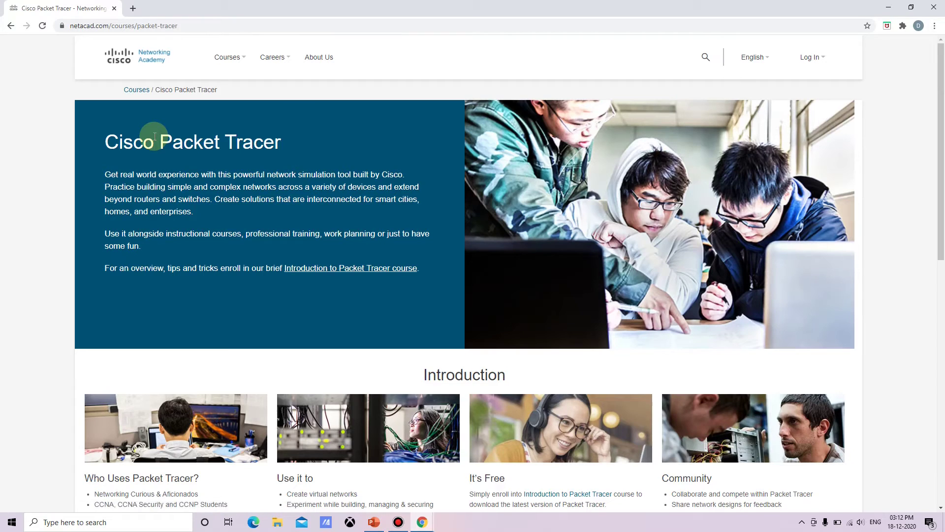
Open the Introduction to Packet Tracer course's English self-enrollment page, review its sign-up form, and put the browser away.
{"action": "left_click", "coordinate": [320, 270]}
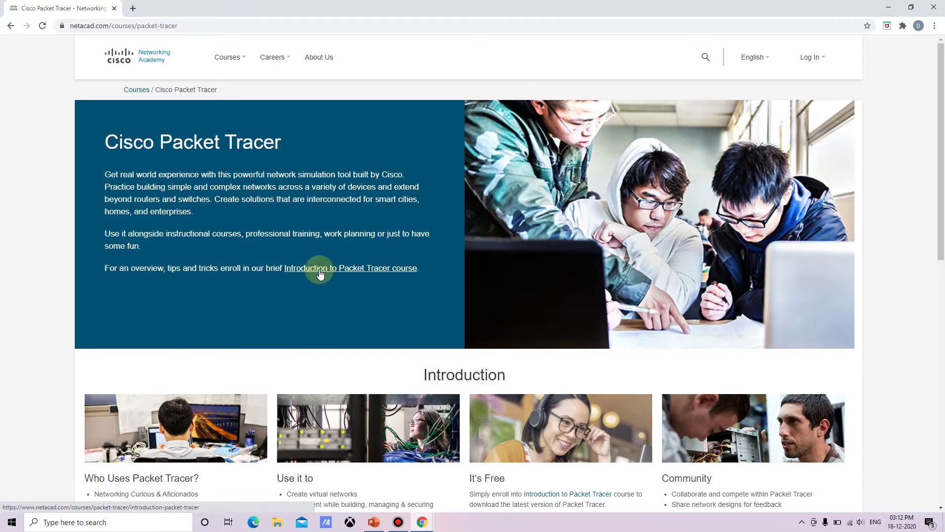
{"action": "scroll", "coordinate": [527, 373], "scroll_direction": "down", "scroll_amount": 3}
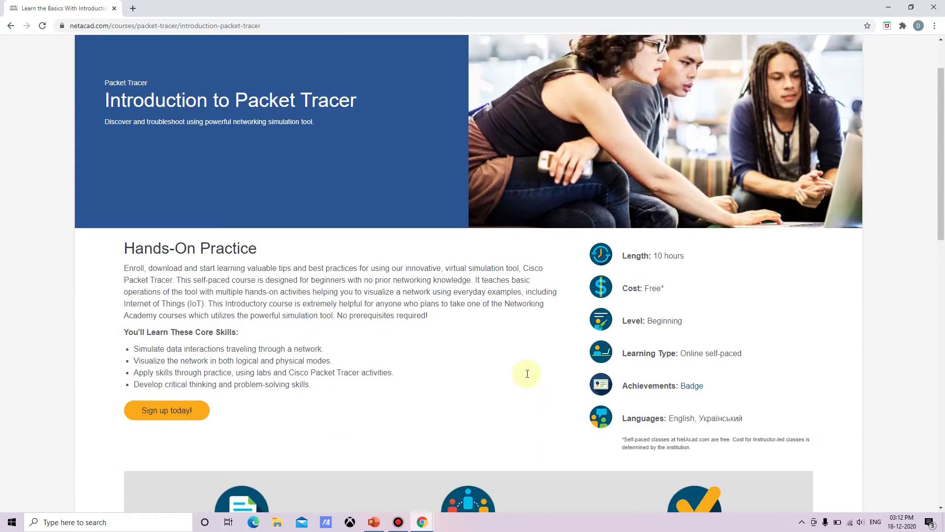
{"action": "mouse_move", "coordinate": [188, 325]}
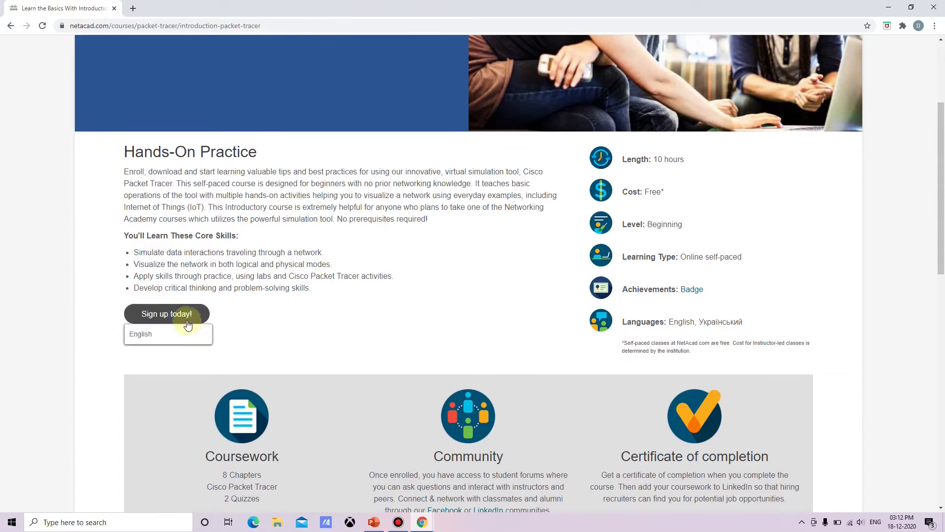
{"action": "left_click", "coordinate": [174, 334]}
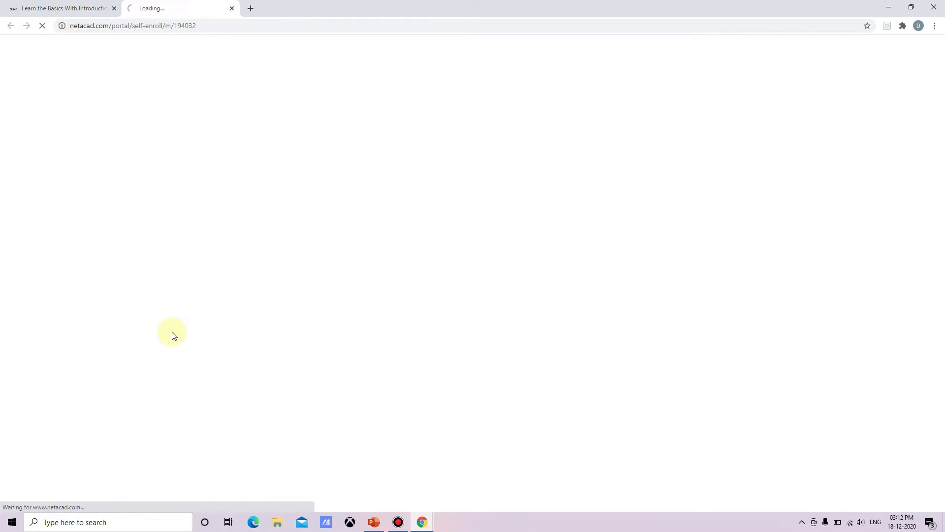
{"action": "scroll", "coordinate": [570, 321], "scroll_direction": "down", "scroll_amount": 2}
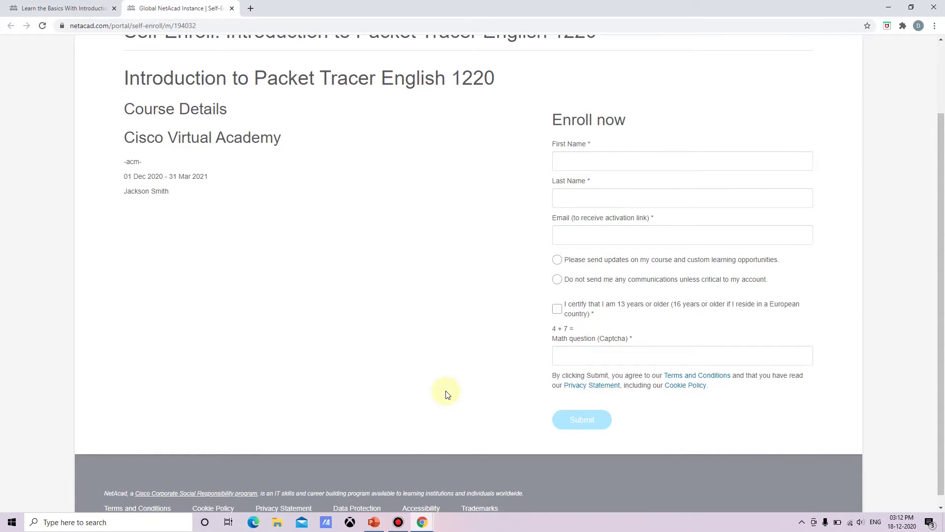
{"action": "scroll", "coordinate": [447, 394], "scroll_direction": "up", "scroll_amount": 2}
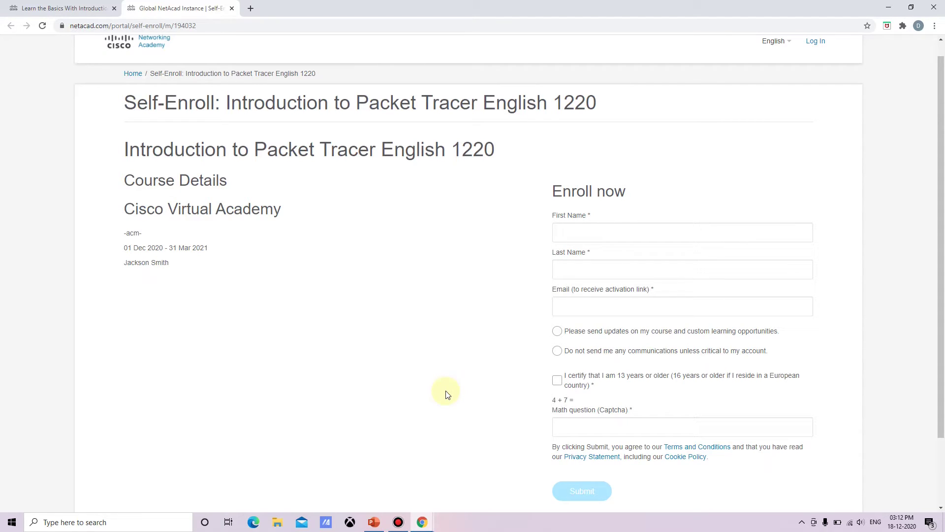
{"action": "left_click", "coordinate": [889, 7]}
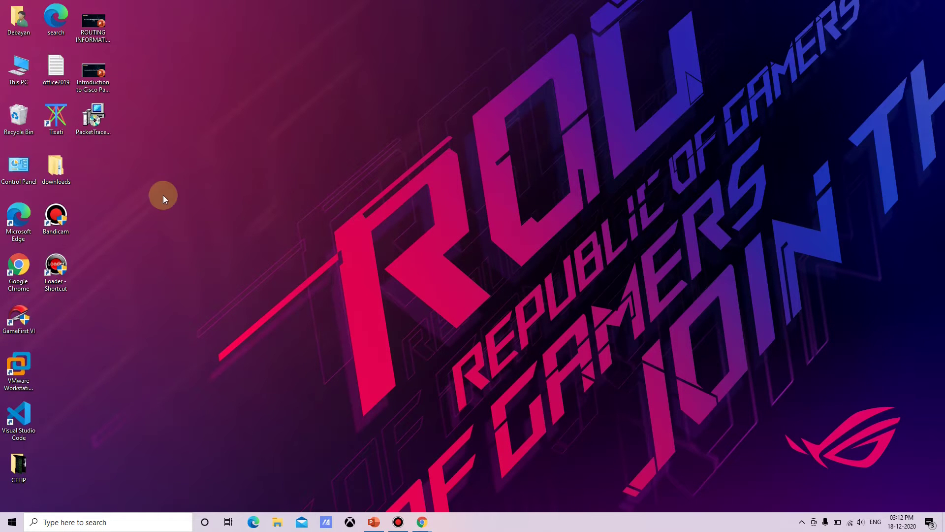
Install Cisco Packet Tracer 7.3.1 64Bit from the desktop installer, accepting the license agreement and default options, and launch it.
{"action": "double_click", "coordinate": [98, 125]}
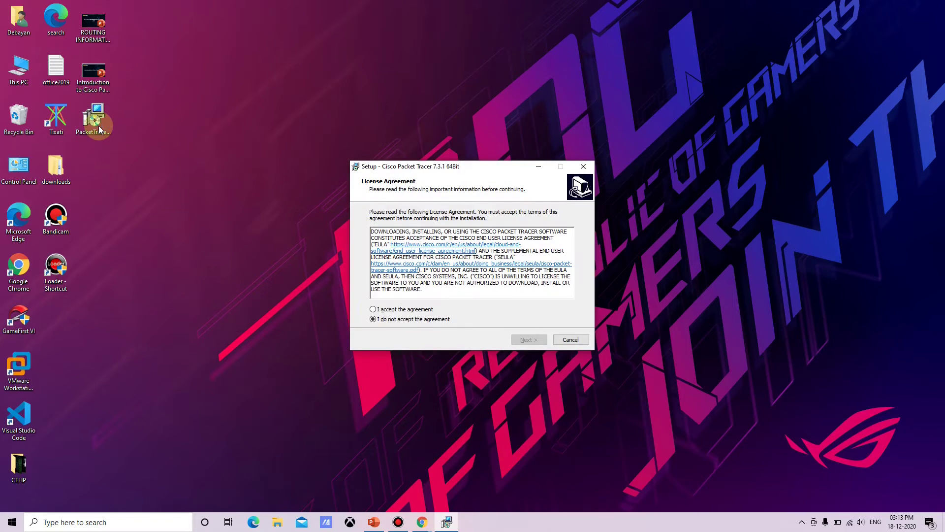
{"action": "left_click", "coordinate": [376, 310]}
{"action": "left_click", "coordinate": [532, 338]}
{"action": "left_click", "coordinate": [534, 338]}
{"action": "left_click", "coordinate": [537, 337]}
{"action": "left_click", "coordinate": [536, 336]}
{"action": "left_click", "coordinate": [536, 338]}
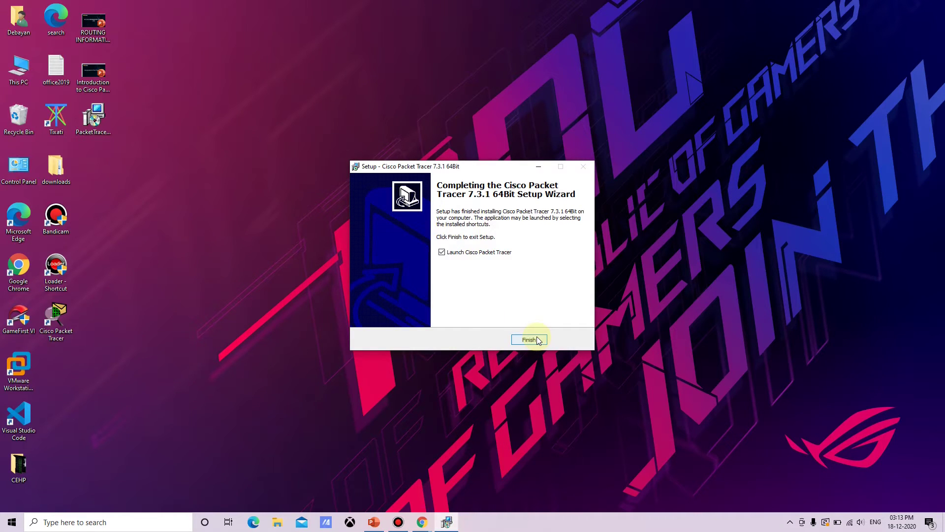
{"action": "left_click", "coordinate": [534, 339]}
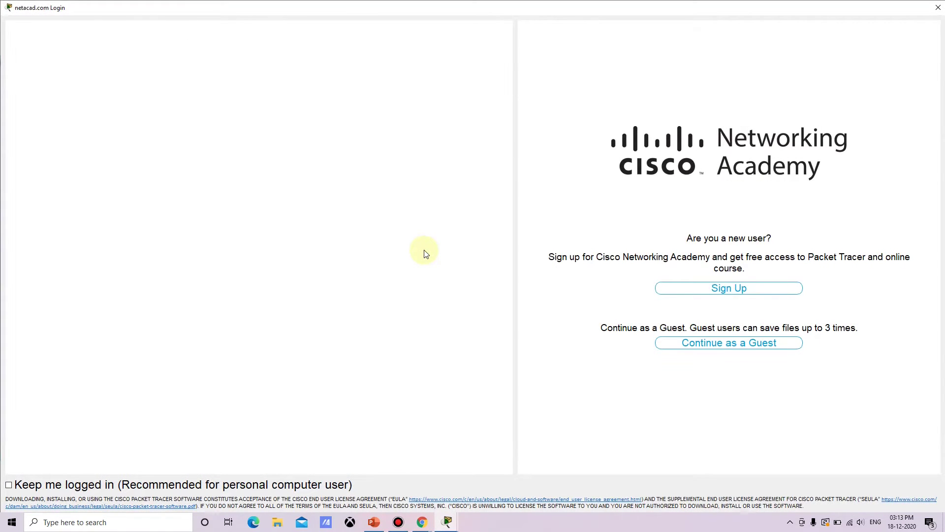
Continue into Packet Tracer as a guest, closing the course web page and confirming guest access.
{"action": "left_click", "coordinate": [710, 344]}
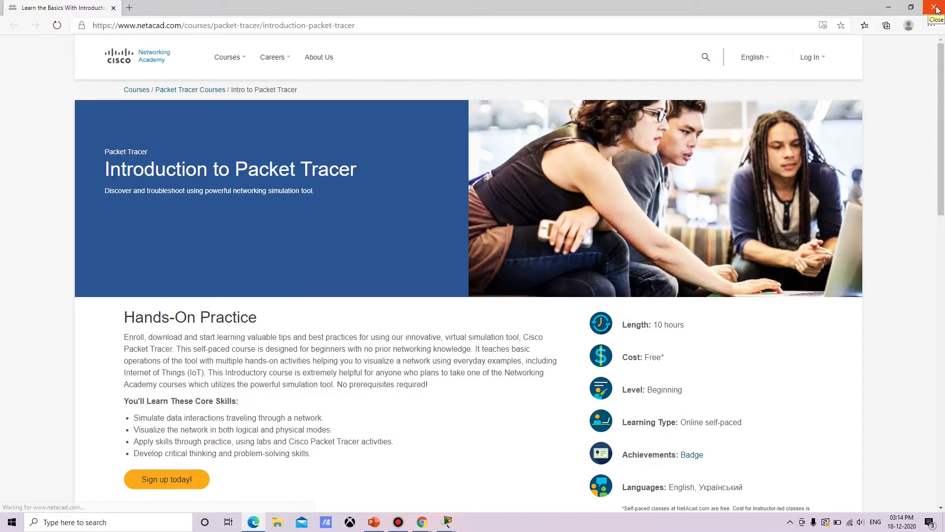
{"action": "left_click", "coordinate": [935, 7]}
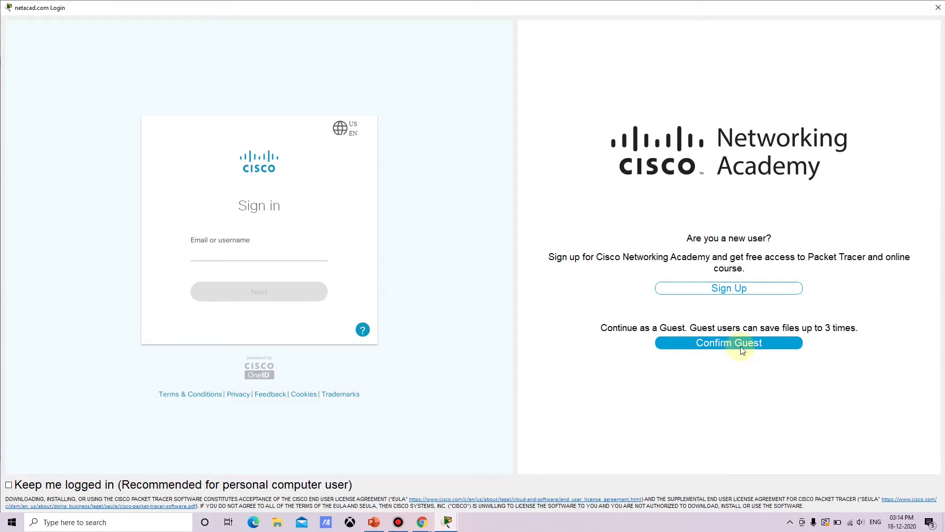
{"action": "left_click", "coordinate": [743, 345]}
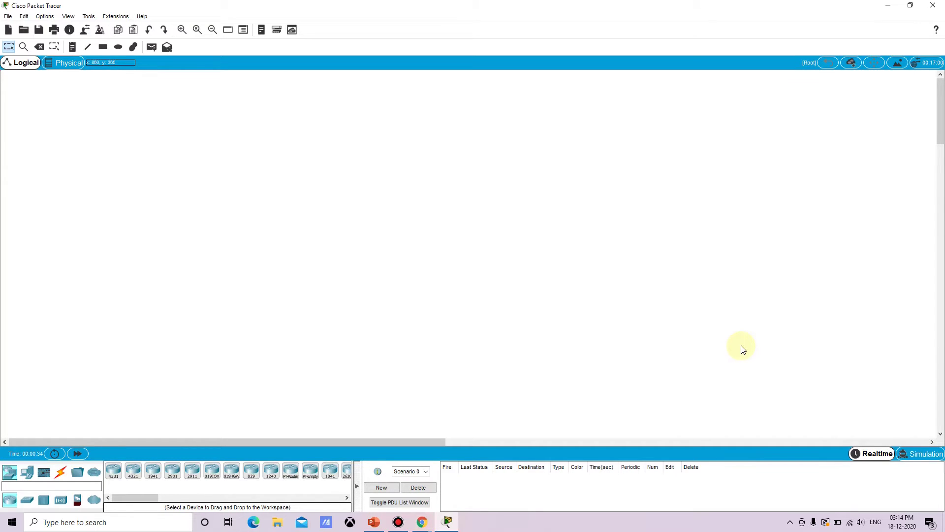
Expand the device list area and examine the available switches, hubs, wireless devices, security, WAN emulation, end devices, components and connections.
{"action": "left_click", "coordinate": [357, 487]}
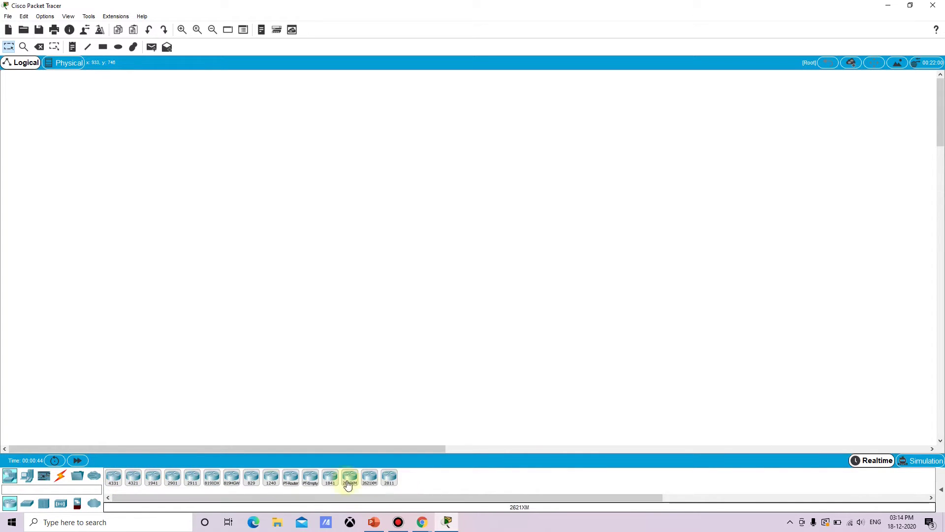
{"action": "left_click", "coordinate": [30, 505]}
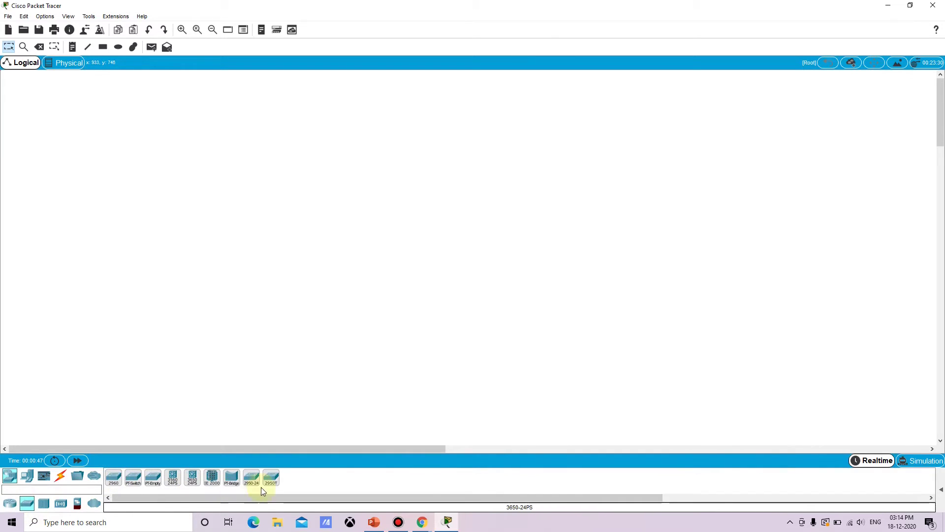
{"action": "left_click", "coordinate": [44, 503]}
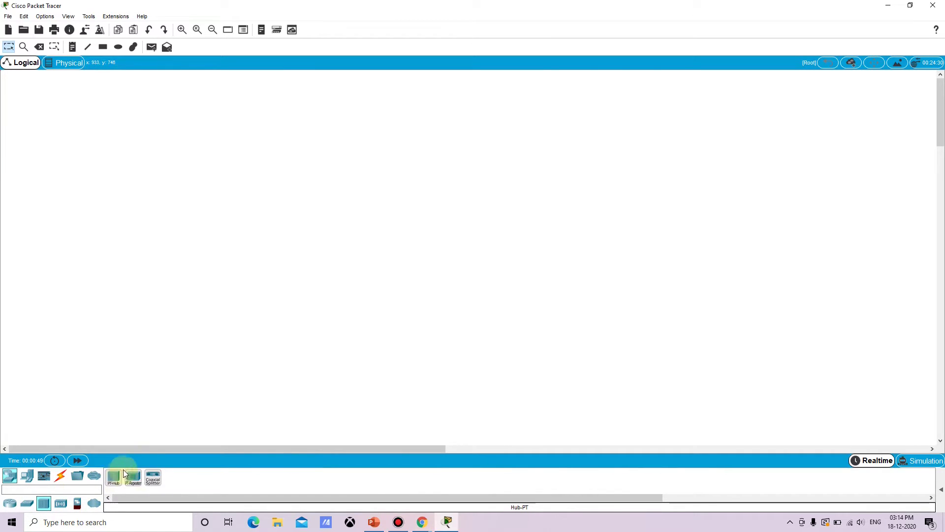
{"action": "left_click", "coordinate": [61, 507]}
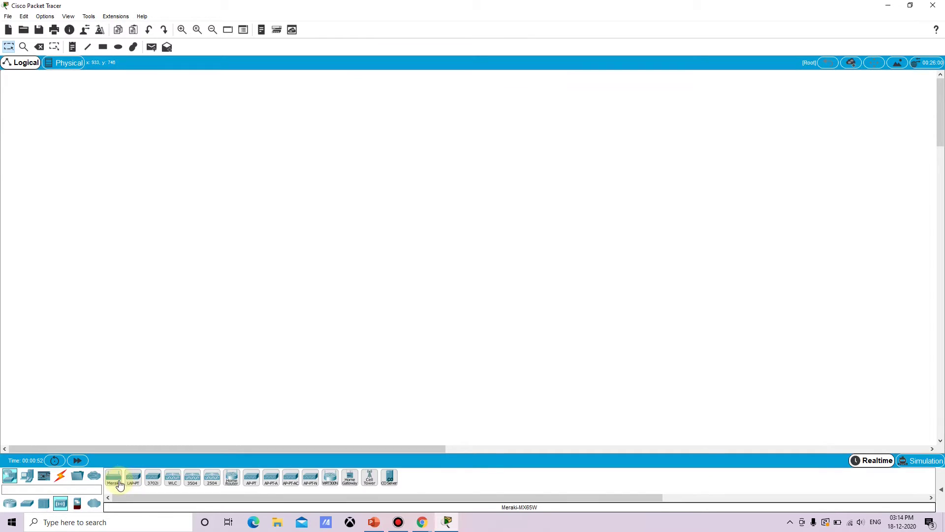
{"action": "left_click", "coordinate": [77, 503]}
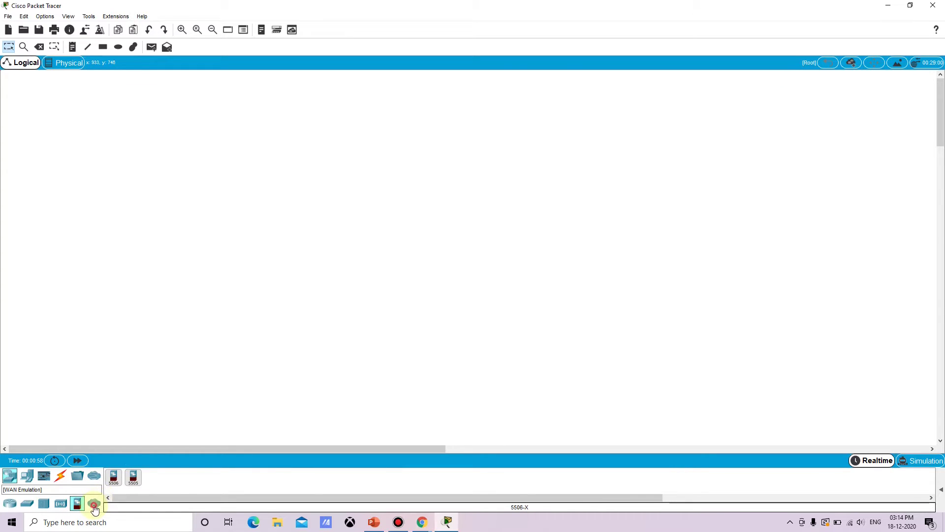
{"action": "left_click", "coordinate": [93, 505]}
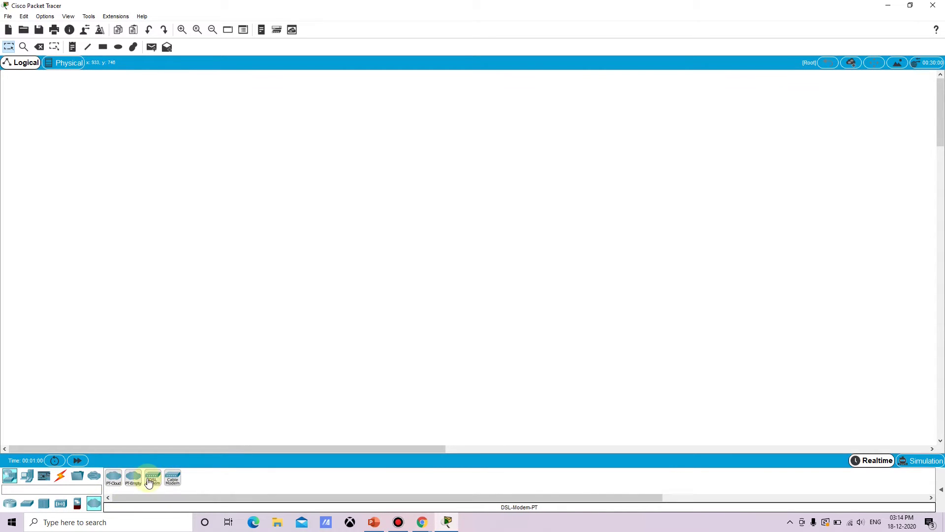
{"action": "left_click", "coordinate": [28, 477]}
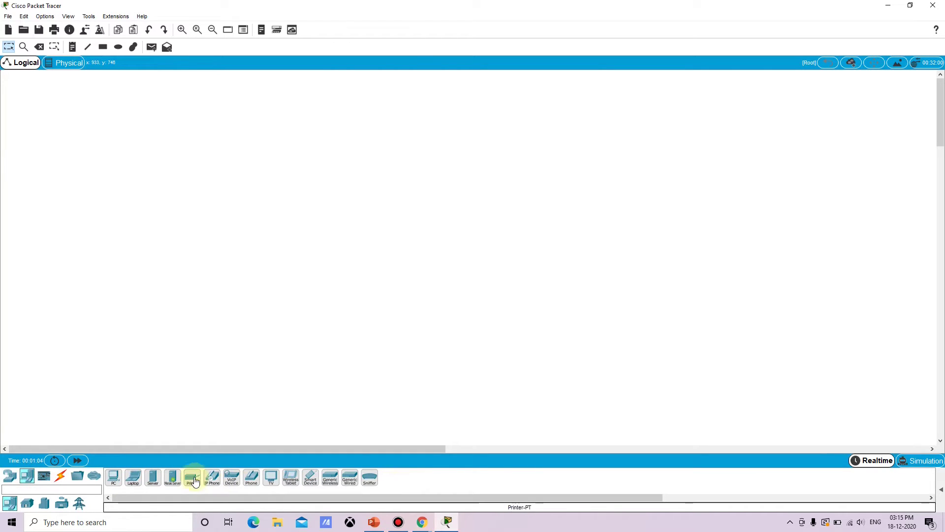
{"action": "left_click", "coordinate": [42, 481]}
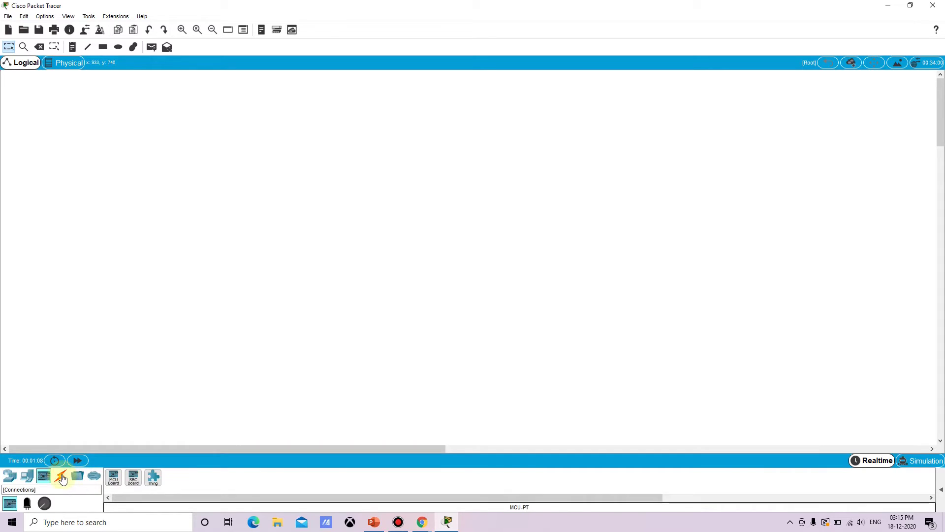
{"action": "left_click", "coordinate": [61, 477]}
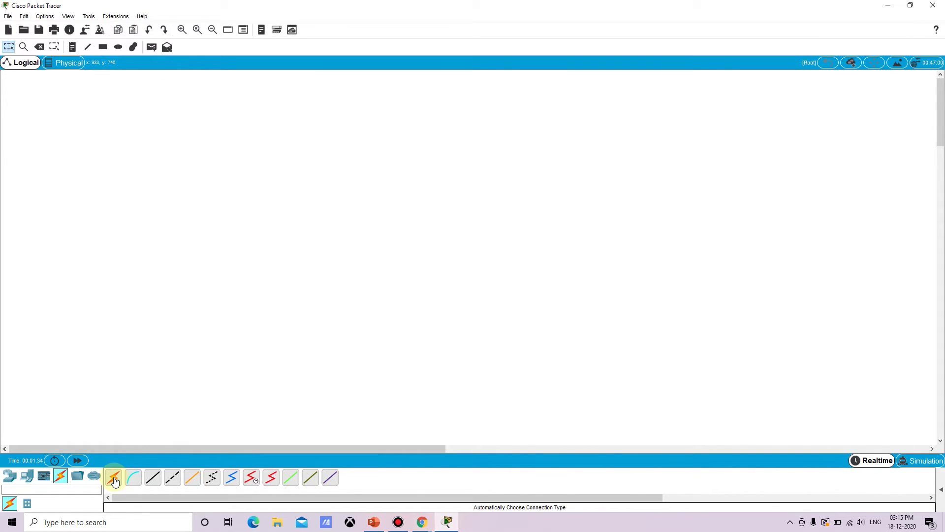
Place a 2911 router in the upper part of the logical workspace and a 2960 switch below it.
{"action": "left_click", "coordinate": [11, 476]}
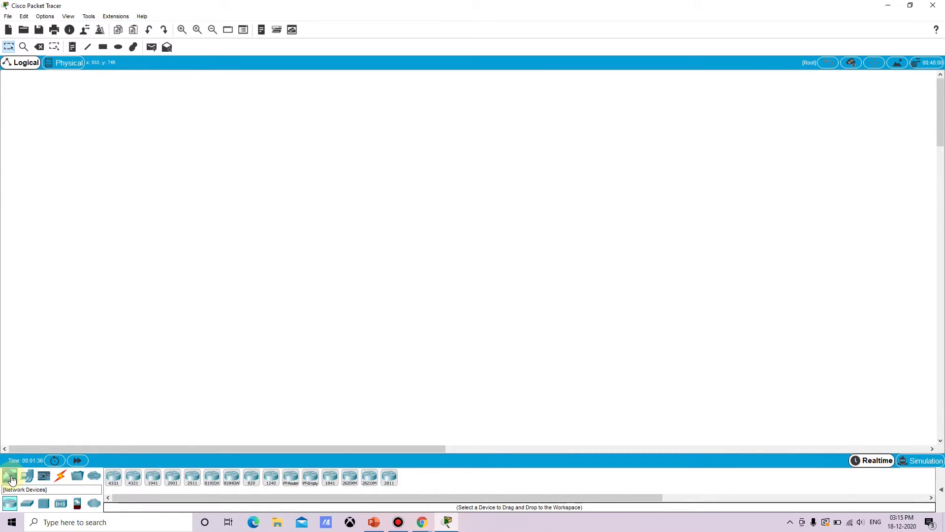
{"action": "left_click", "coordinate": [194, 479]}
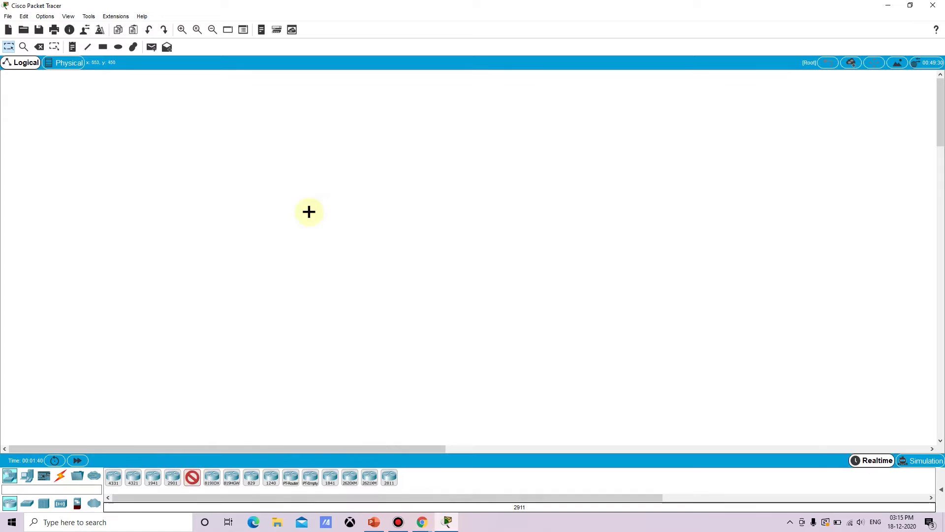
{"action": "left_click", "coordinate": [375, 133]}
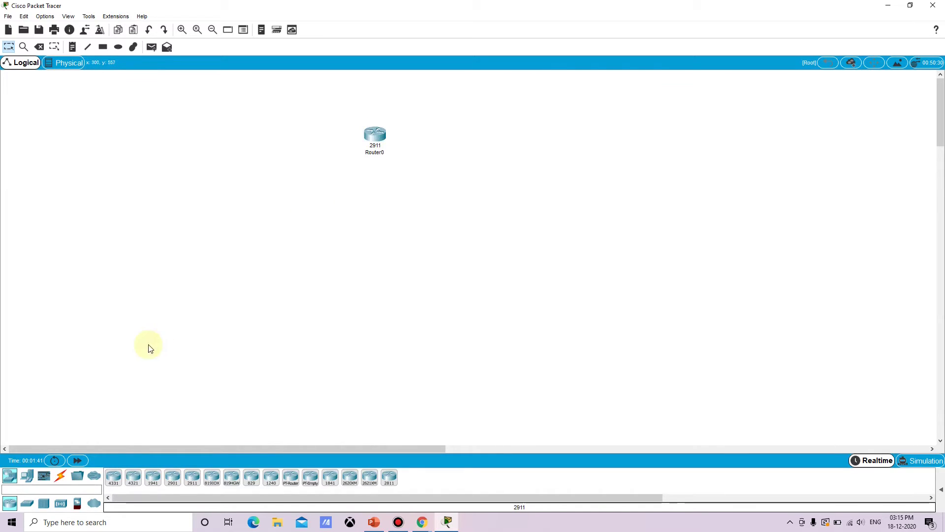
{"action": "left_click", "coordinate": [27, 503]}
{"action": "left_click", "coordinate": [114, 478]}
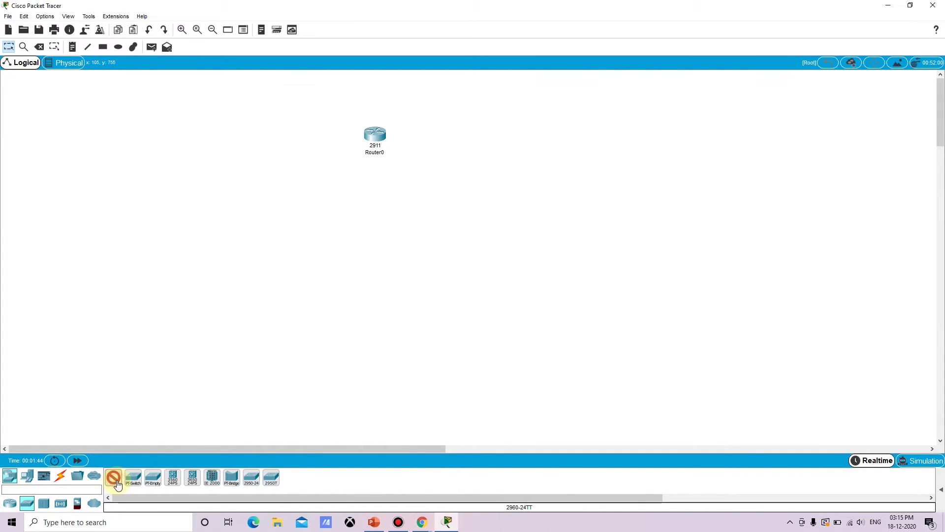
{"action": "left_click", "coordinate": [379, 199]}
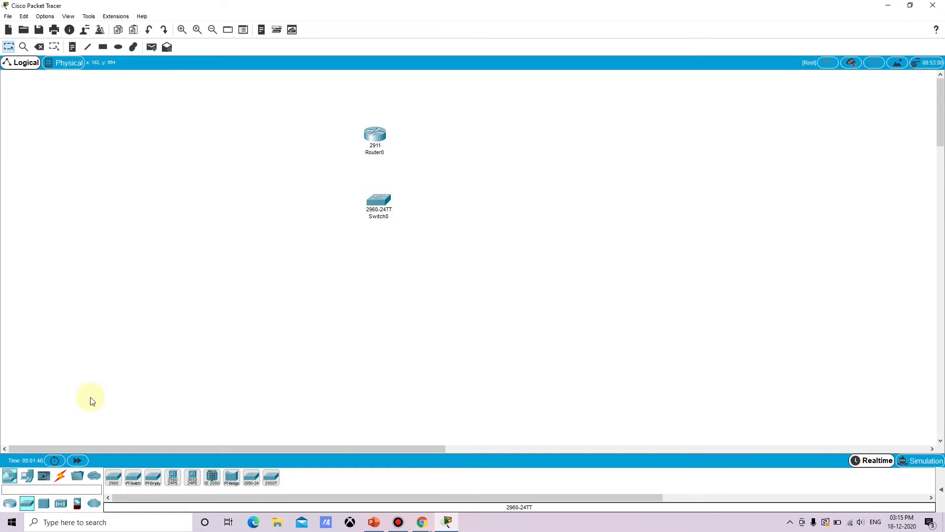
Place two laptops side by side below the switch.
{"action": "left_click", "coordinate": [27, 476]}
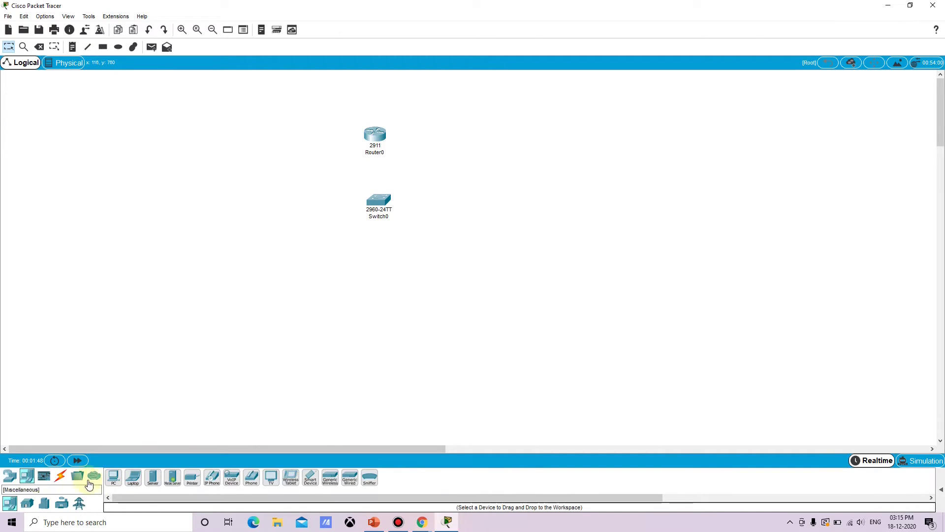
{"action": "left_click", "coordinate": [354, 255]}
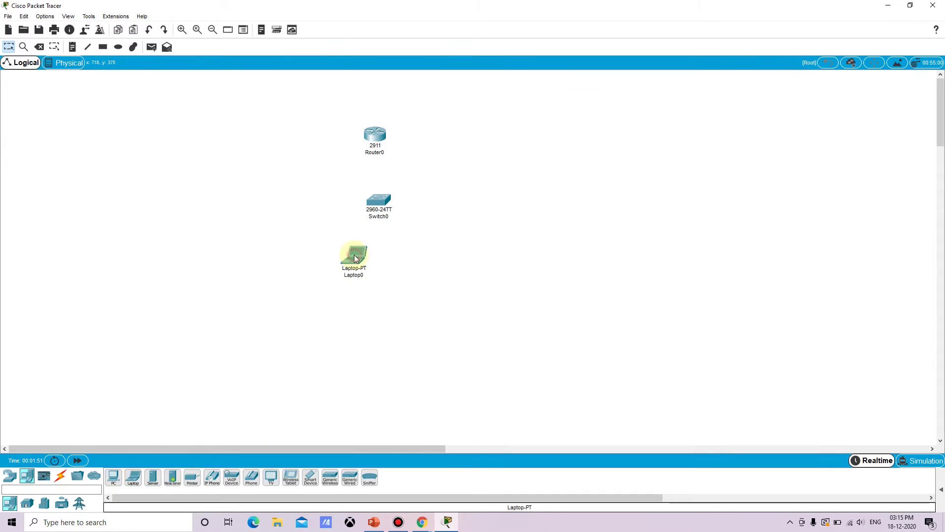
{"action": "left_click", "coordinate": [133, 476]}
{"action": "left_click", "coordinate": [425, 254]}
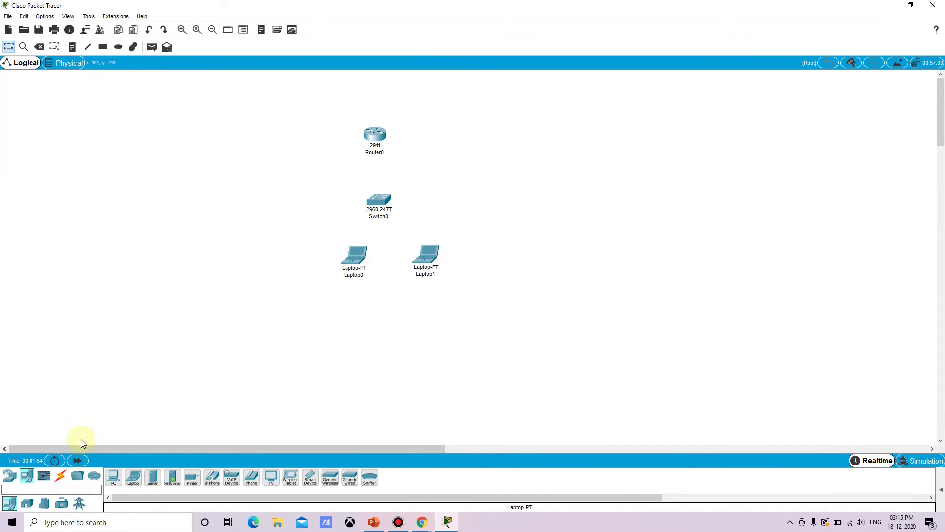
Connect the router to the switch using the automatically chosen connection type.
{"action": "left_click", "coordinate": [61, 478]}
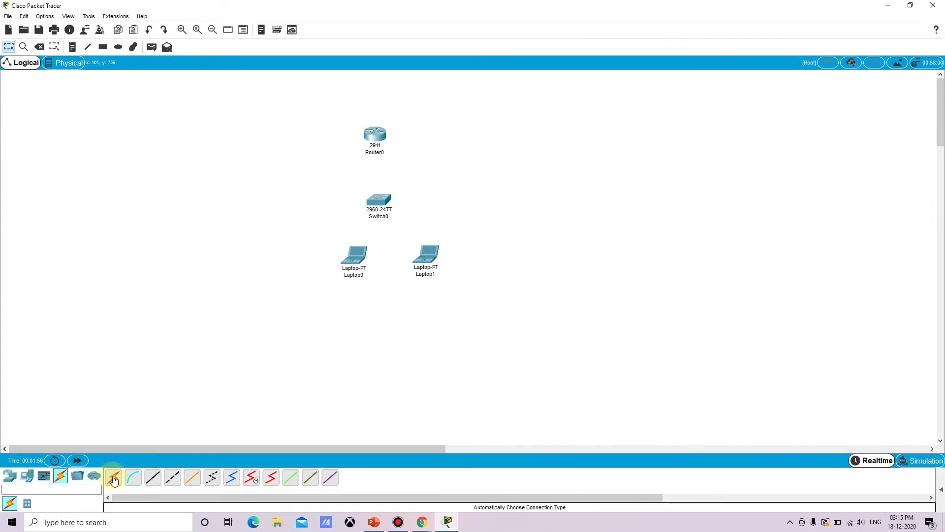
{"action": "left_click", "coordinate": [113, 476]}
{"action": "left_click", "coordinate": [375, 135]}
{"action": "left_click", "coordinate": [380, 200]}
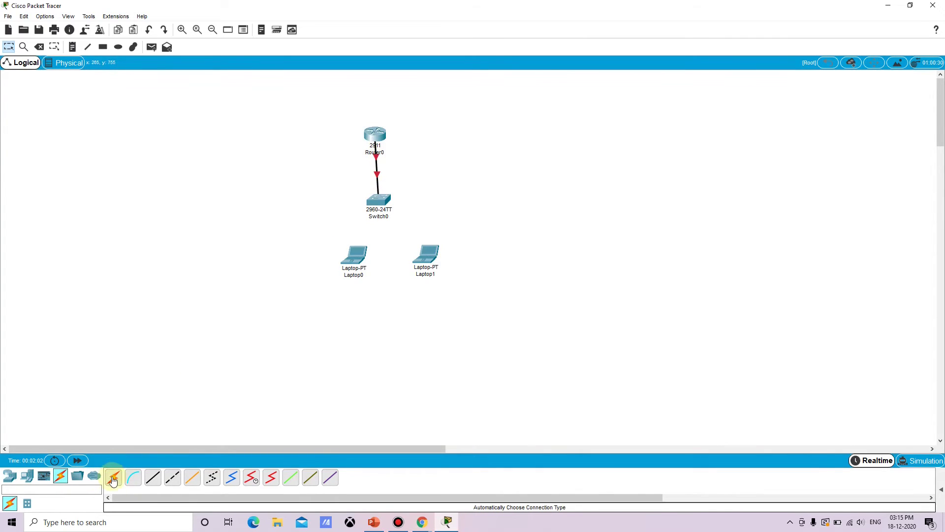
Connect the switch to both laptops with the automatic connection type and move the laptops farther apart and lower.
{"action": "left_click", "coordinate": [113, 477]}
{"action": "left_click", "coordinate": [382, 203]}
{"action": "left_click", "coordinate": [360, 253]}
{"action": "left_click", "coordinate": [113, 477]}
{"action": "left_click", "coordinate": [379, 201]}
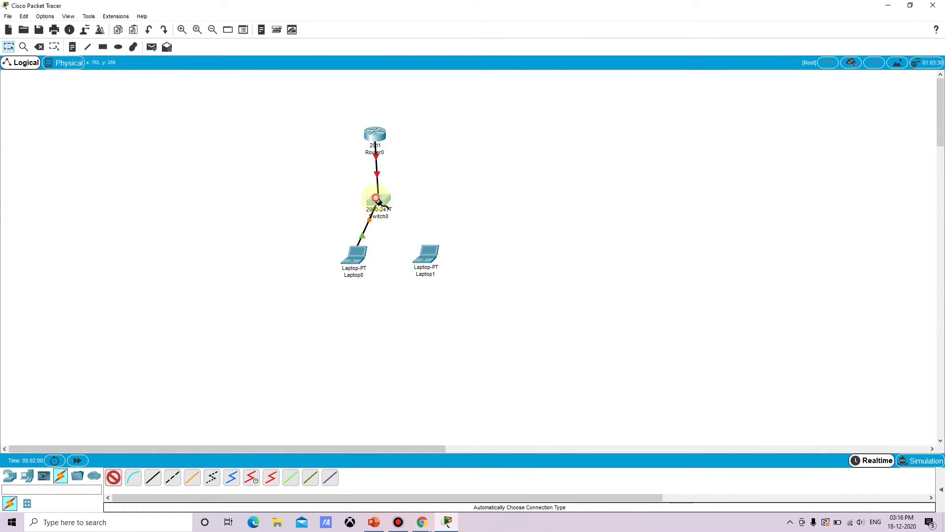
{"action": "left_click", "coordinate": [426, 253]}
{"action": "left_click_drag", "start_coordinate": [358, 261], "coordinate": [333, 280]}
{"action": "left_click_drag", "start_coordinate": [428, 255], "coordinate": [441, 273]}
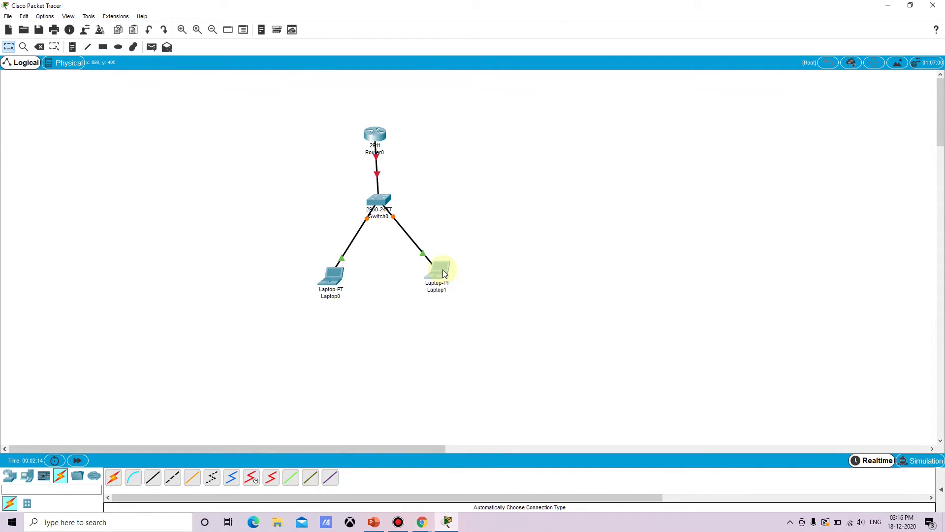
Open the router's command line interface, decline the initial configuration dialog with no, and start the session.
{"action": "left_click", "coordinate": [377, 138]}
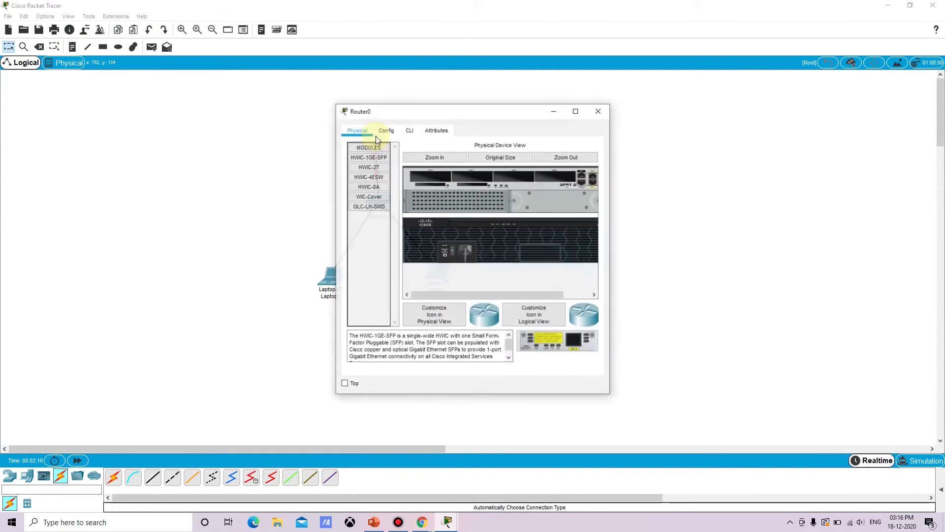
{"action": "left_click", "coordinate": [593, 111]}
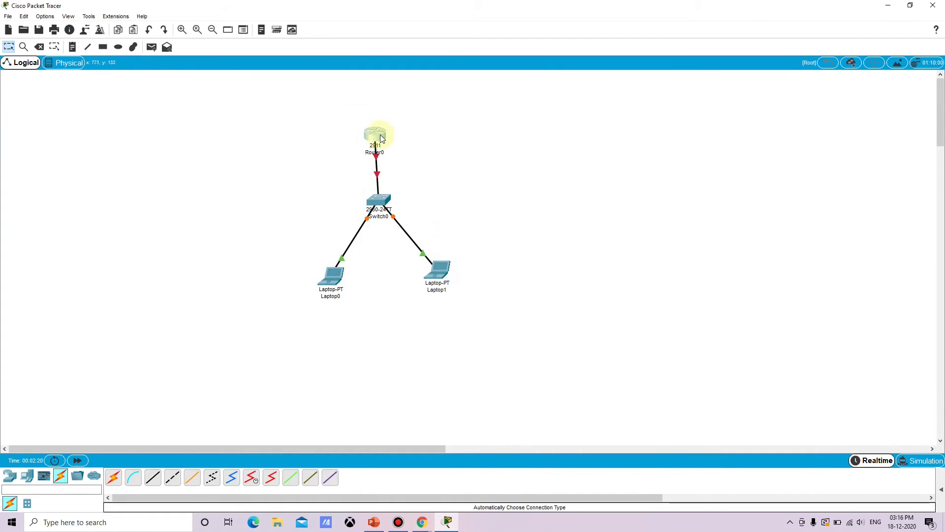
{"action": "left_click", "coordinate": [377, 137]}
{"action": "left_click", "coordinate": [410, 130]}
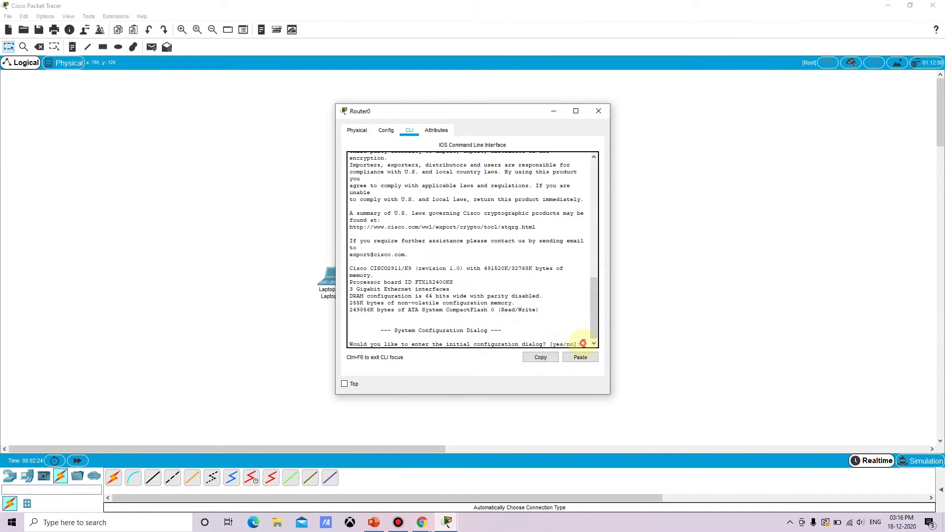
{"action": "type", "text": "no"}
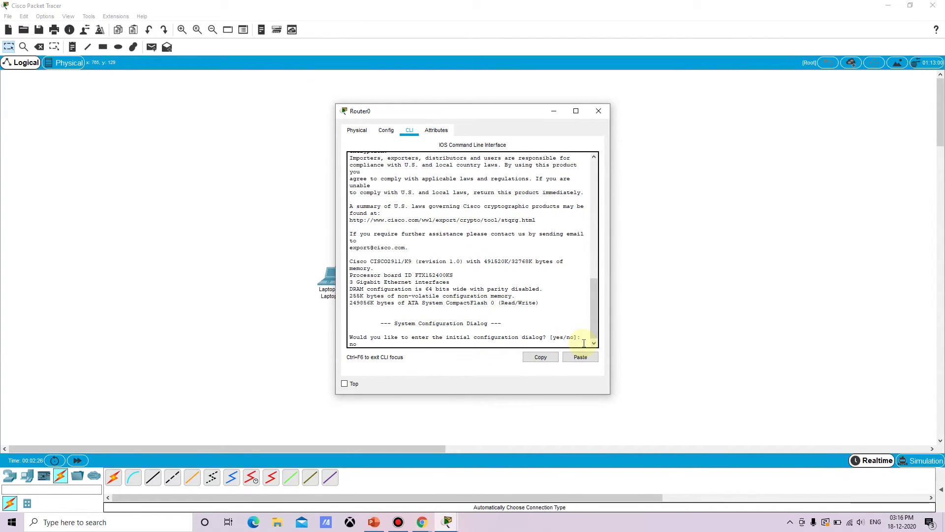
{"action": "left_click", "coordinate": [576, 111]}
{"action": "key", "text": "Return"}
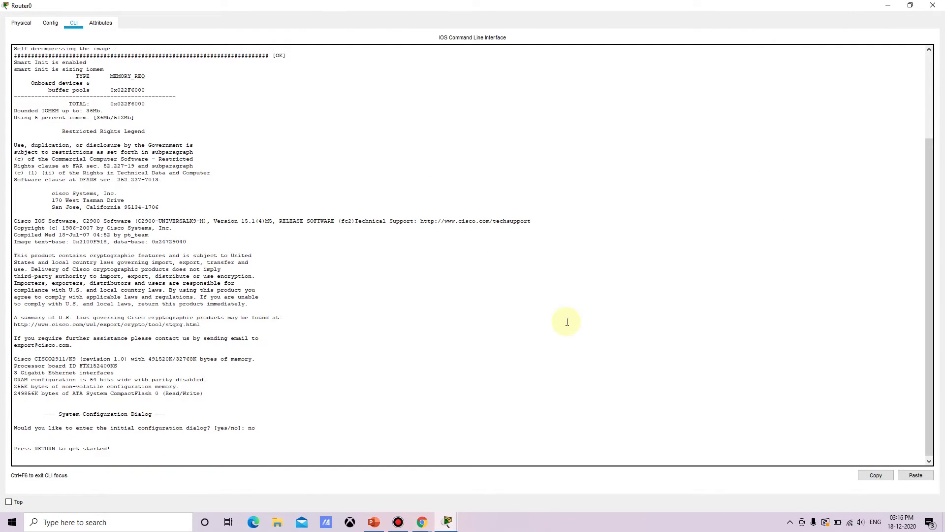
{"action": "key", "text": "Return"}
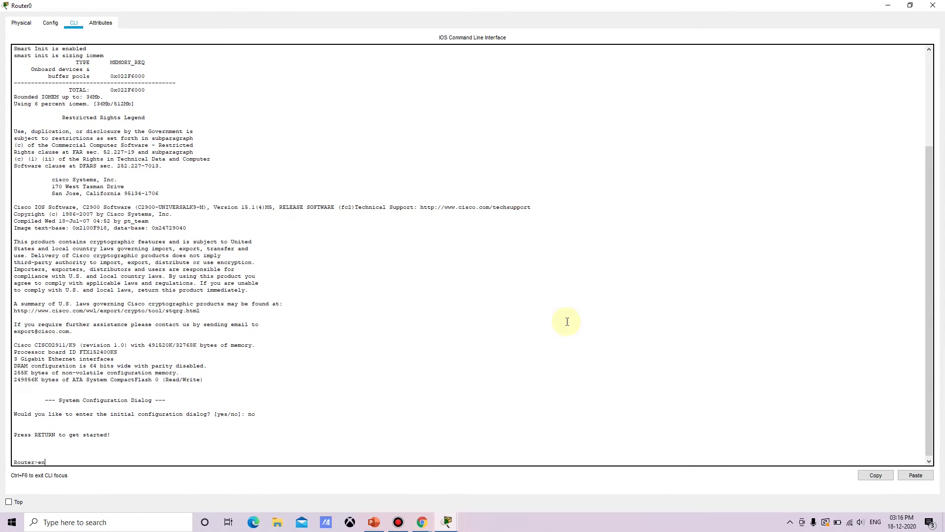
Enter privileged mode with en and global configuration mode with conf t on the router.
{"action": "type", "text": "en"}
{"action": "key", "text": "Return"}
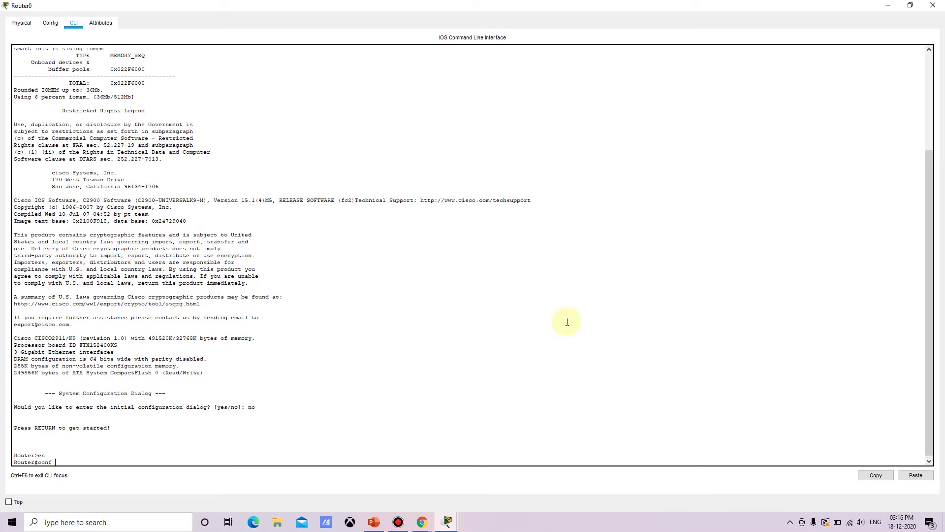
{"action": "type", "text": "conf t"}
{"action": "key", "text": "Return"}
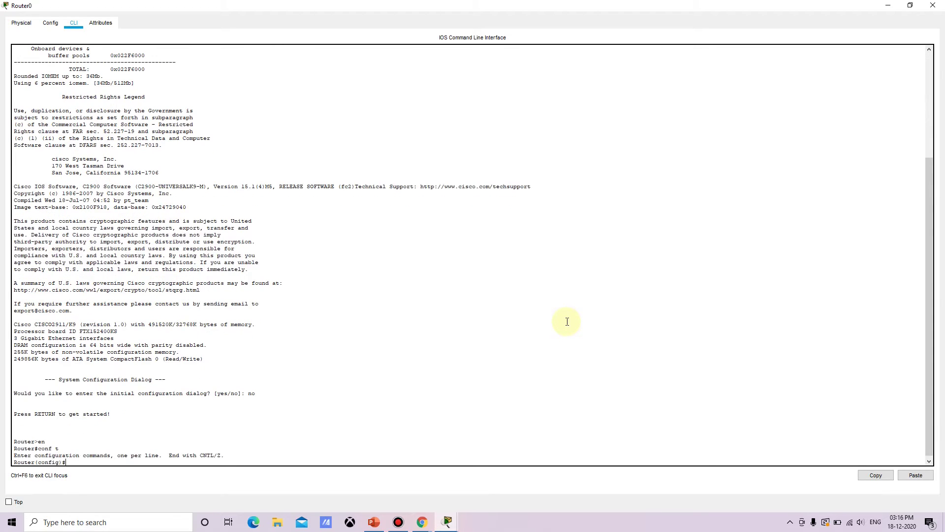
Check which router port links to the switch and enter its interface configuration with int gig0/0.
{"action": "double_click", "coordinate": [647, 9]}
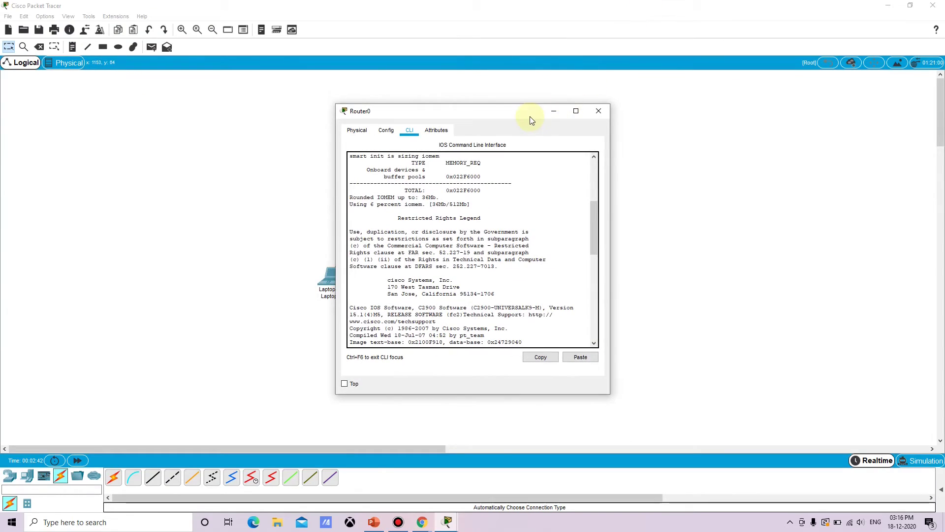
{"action": "left_click", "coordinate": [553, 111]}
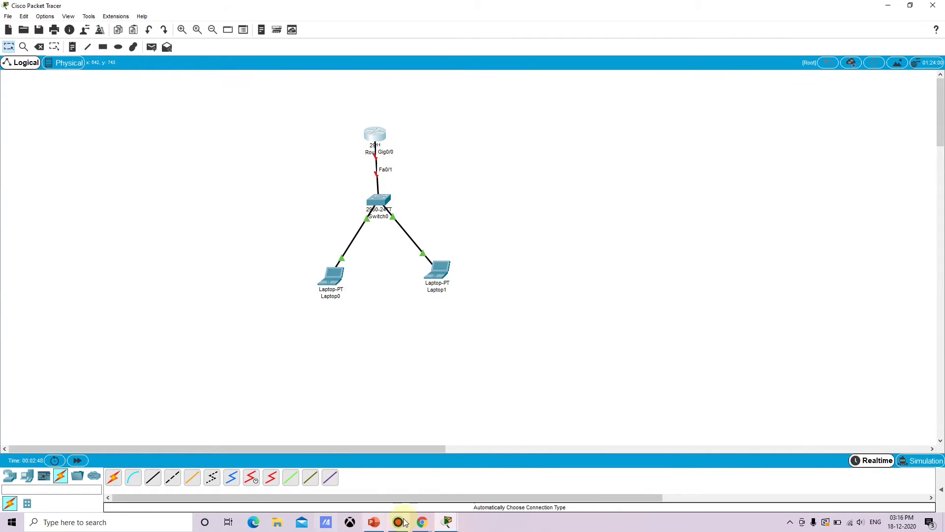
{"action": "mouse_move", "coordinate": [447, 522]}
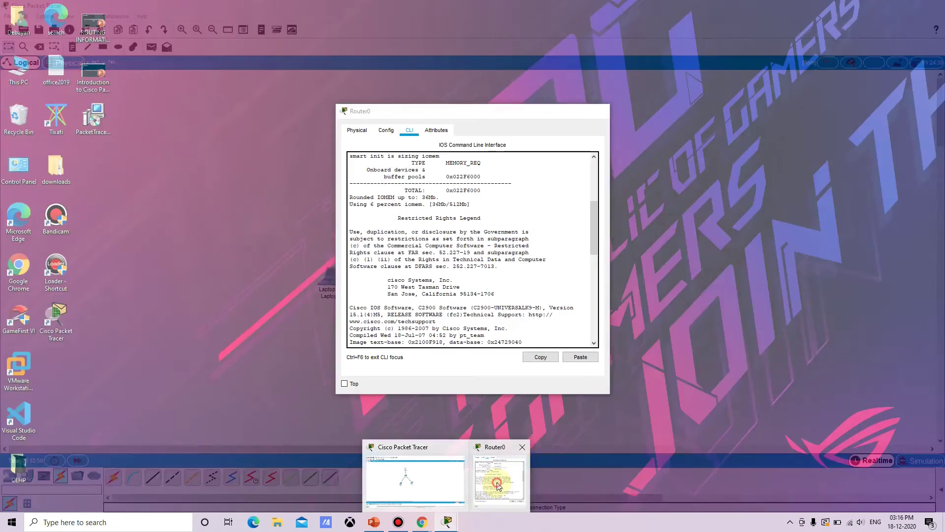
{"action": "left_click", "coordinate": [498, 487]}
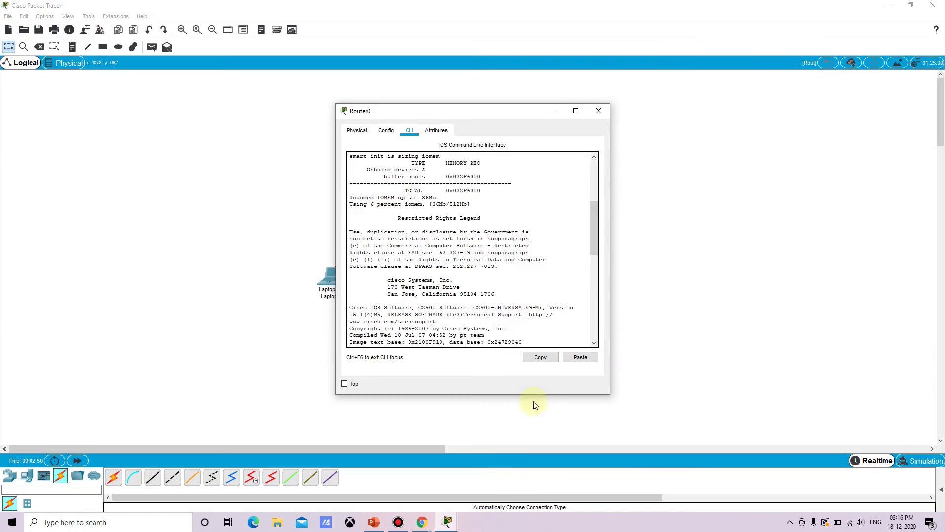
{"action": "left_click", "coordinate": [575, 112]}
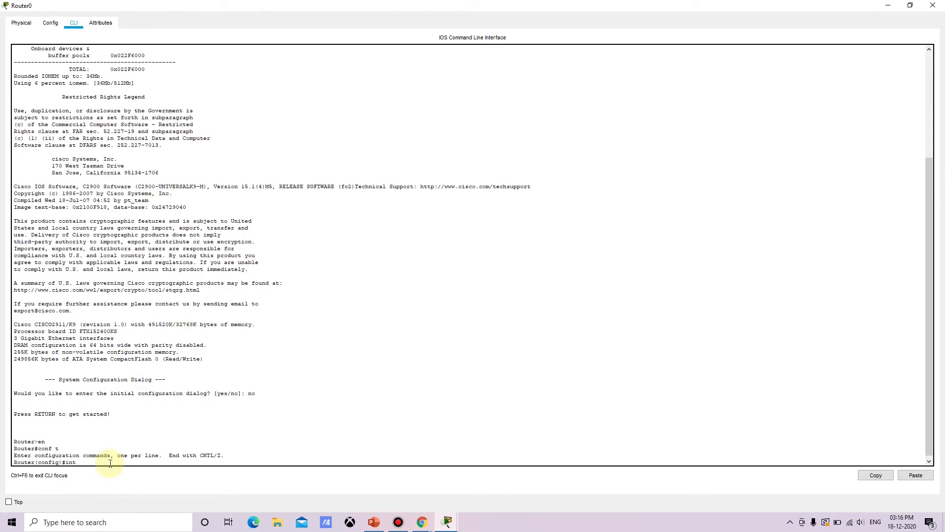
{"action": "type", "text": "int gig0/0"}
{"action": "double_click", "coordinate": [505, 7]}
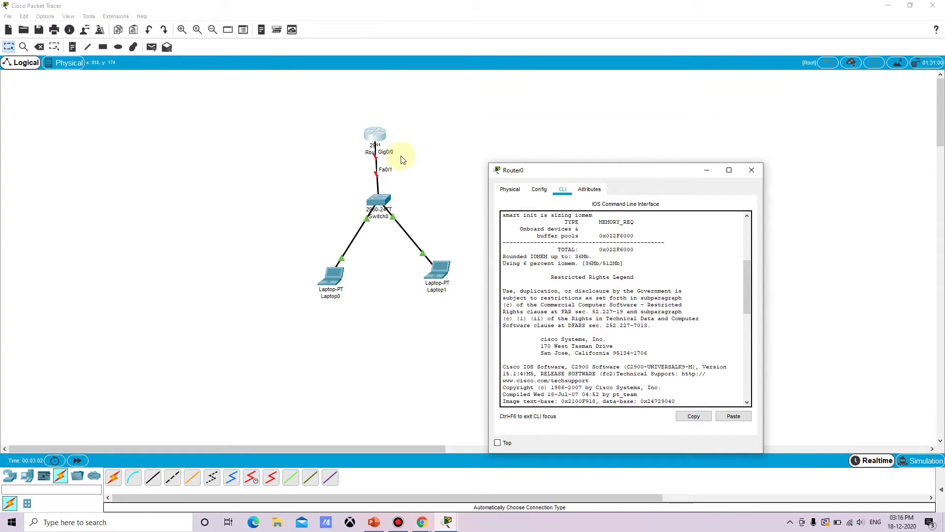
{"action": "left_click", "coordinate": [729, 169]}
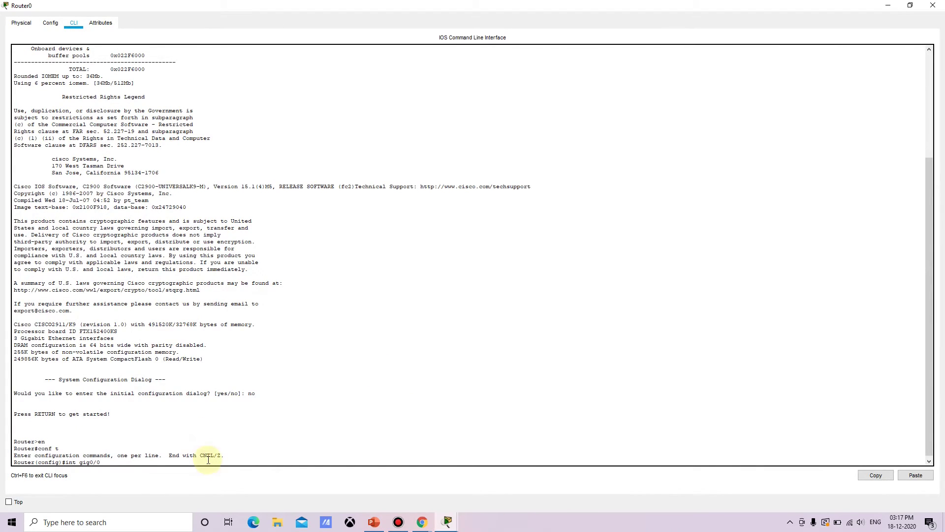
{"action": "key", "text": "Return"}
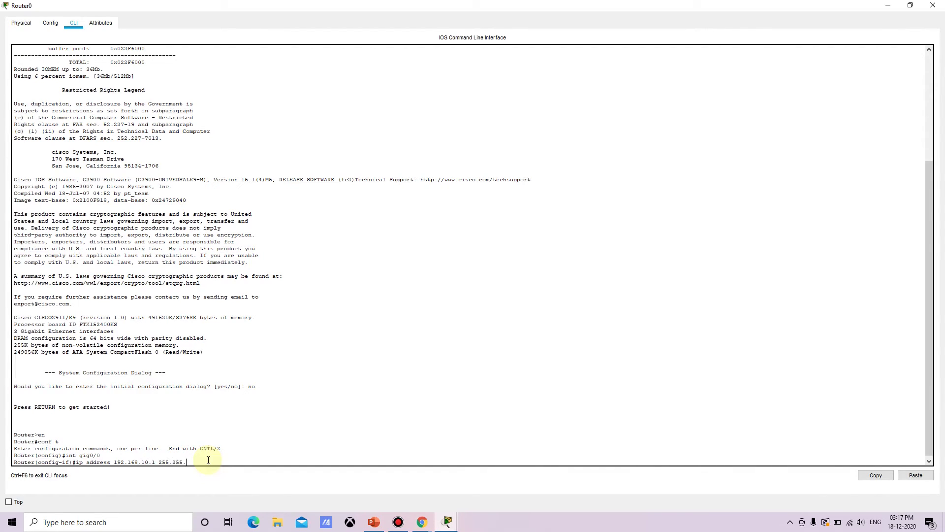
Assign 192.168.10.1 with mask 255.255.255.0 to the gig0/0 interface and enable it with no sh, exiting interface configuration.
{"action": "type", "text": "255.0"}
{"action": "key", "text": "Return"}
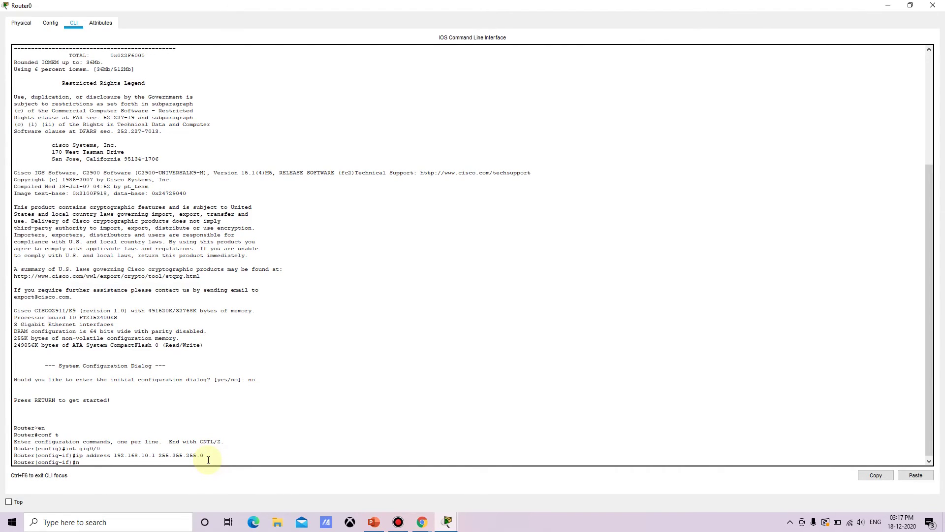
{"action": "type", "text": "no sh"}
{"action": "key", "text": "Return"}
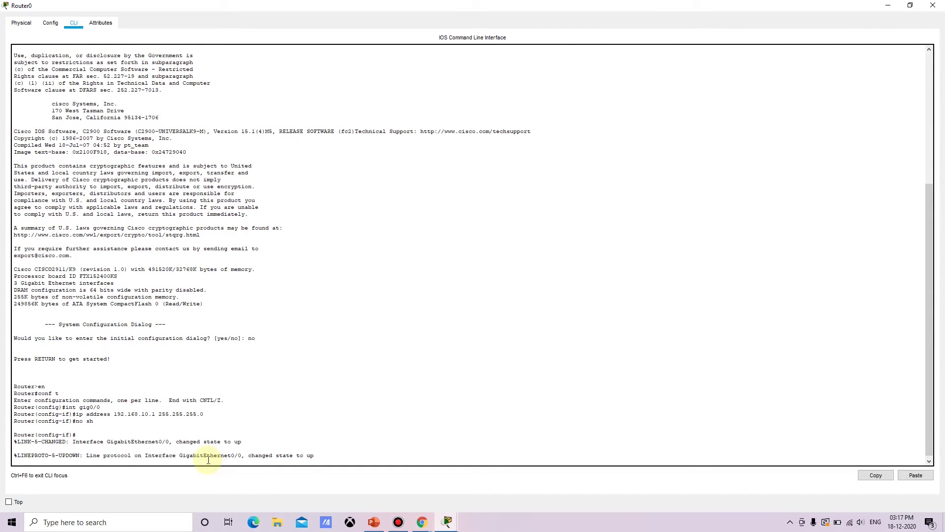
{"action": "type", "text": "e"}
{"action": "left_click_drag", "start_coordinate": [481, 4], "coordinate": [594, 89]}
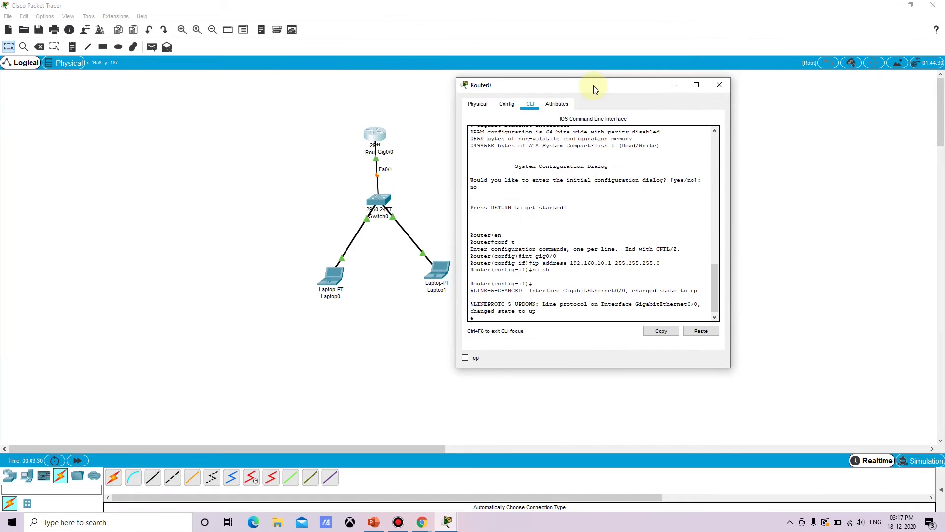
{"action": "type", "text": "xit"}
{"action": "key", "text": "Return"}
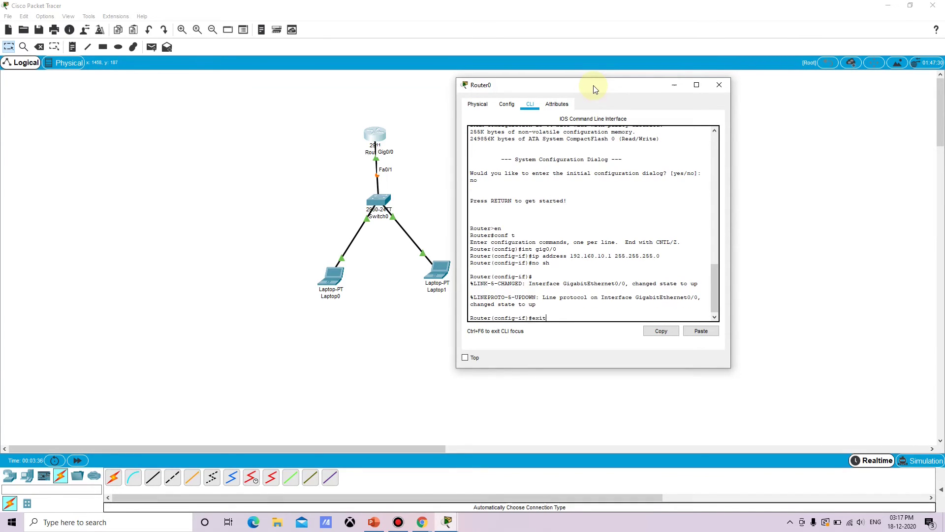
{"action": "key", "text": "Return"}
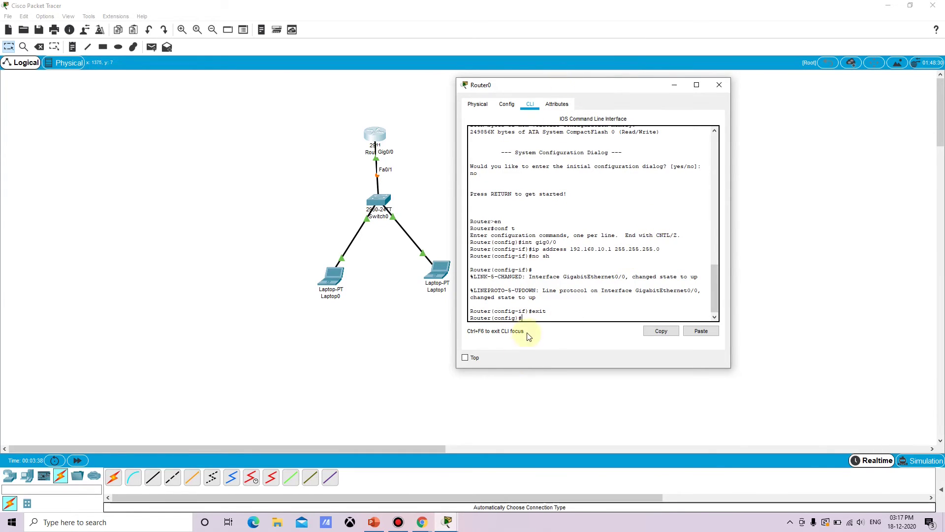
Create DHCP pool A on the router with network 192.168.10.0 255.255.255.0 and default router 192.168.10.1, and exit pool configuration.
{"action": "type", "text": "ip dhcp pool A"}
{"action": "key", "text": "Return"}
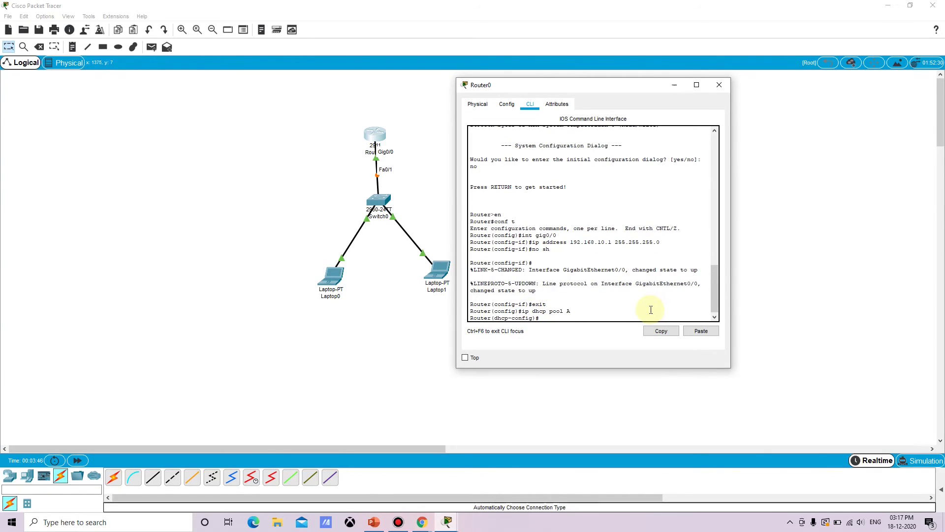
{"action": "type", "text": "network 192.168.10.0 255.255.255.0"}
{"action": "key", "text": "Return"}
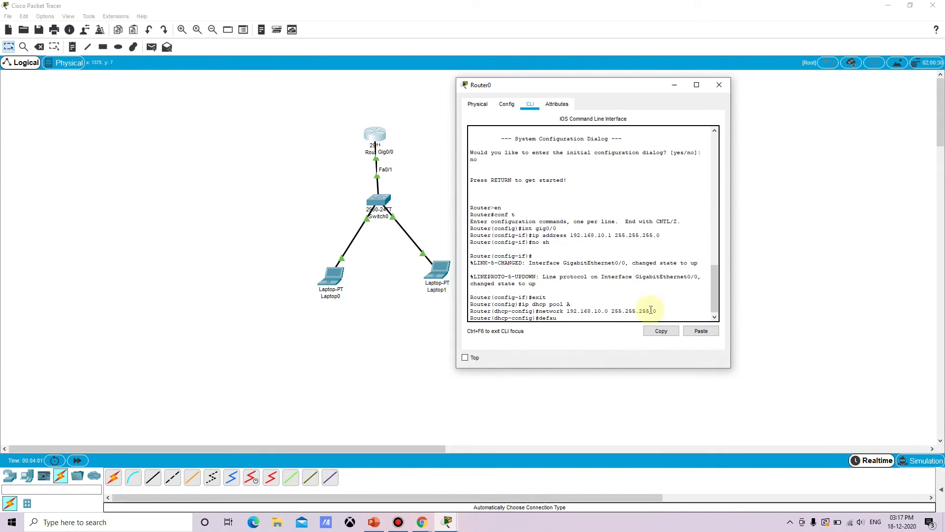
{"action": "type", "text": "default-router 192.168.10.1"}
{"action": "key", "text": "Return"}
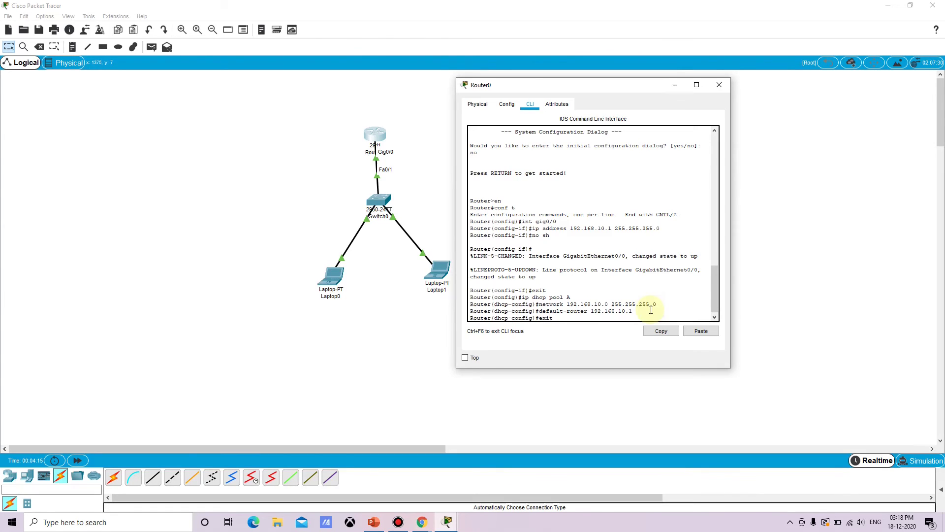
{"action": "key", "text": "Return"}
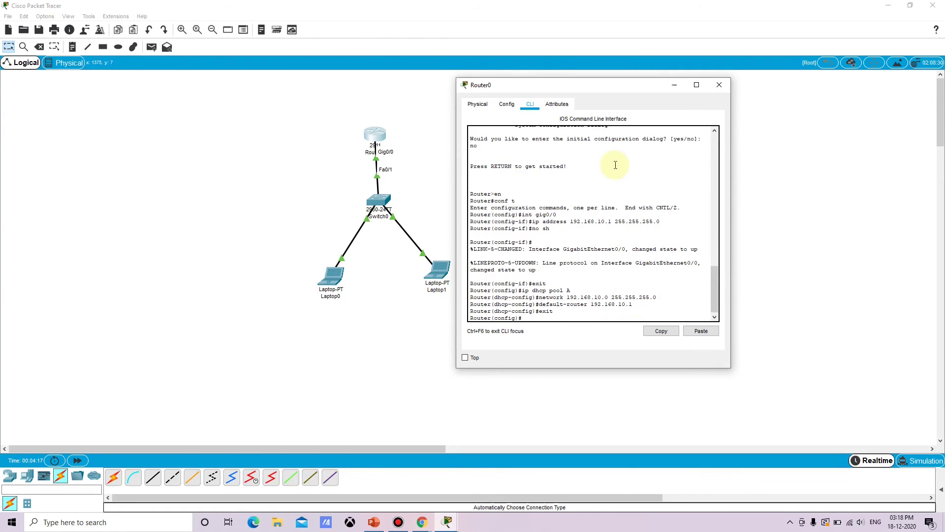
{"action": "left_click", "coordinate": [670, 87]}
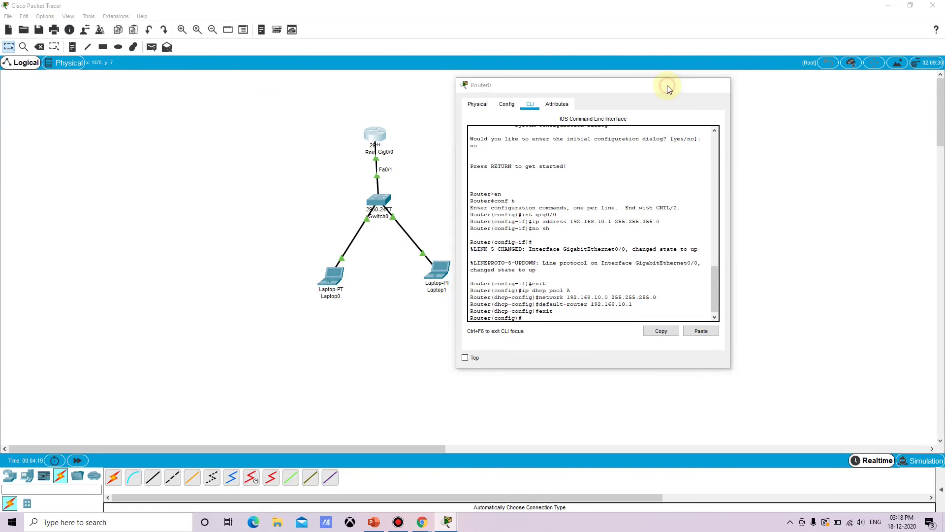
Set Laptop0's IP configuration to DHCP and close its window.
{"action": "left_click", "coordinate": [338, 281]}
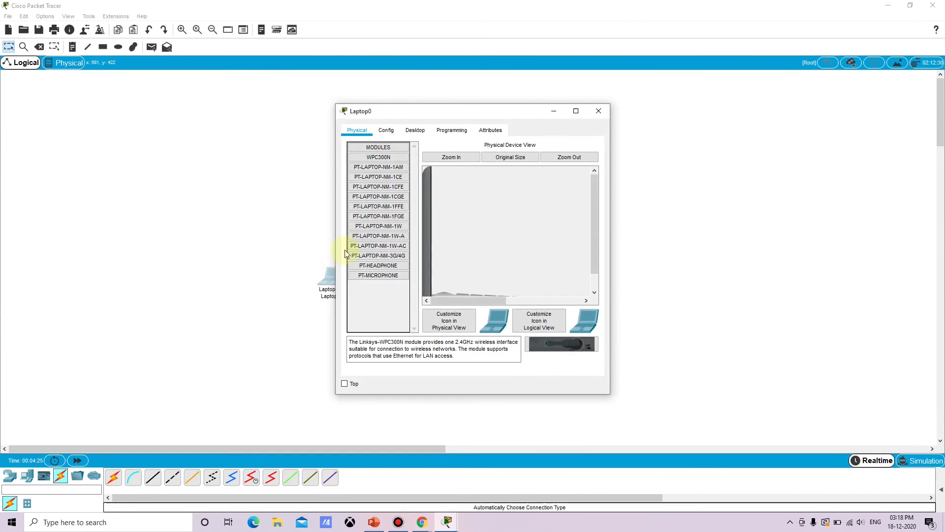
{"action": "left_click", "coordinate": [416, 130]}
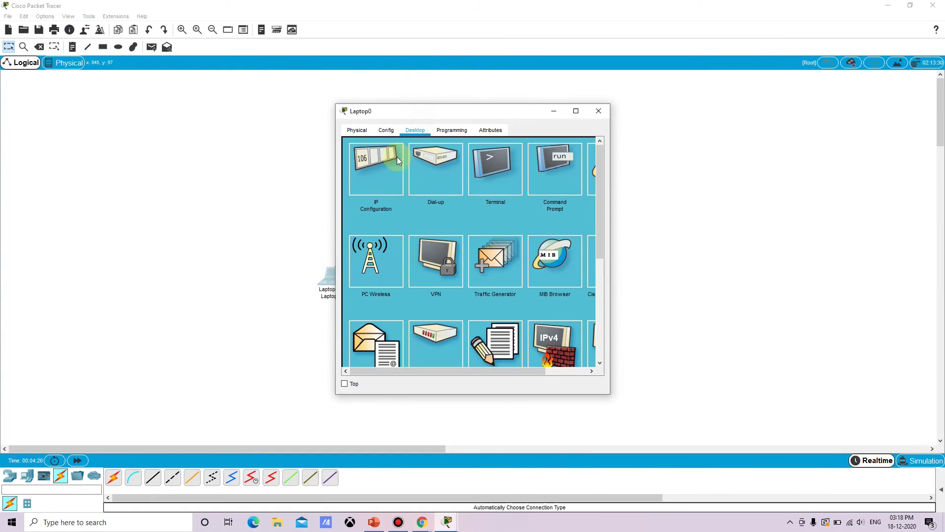
{"action": "left_click", "coordinate": [376, 180]}
{"action": "left_click", "coordinate": [369, 187]}
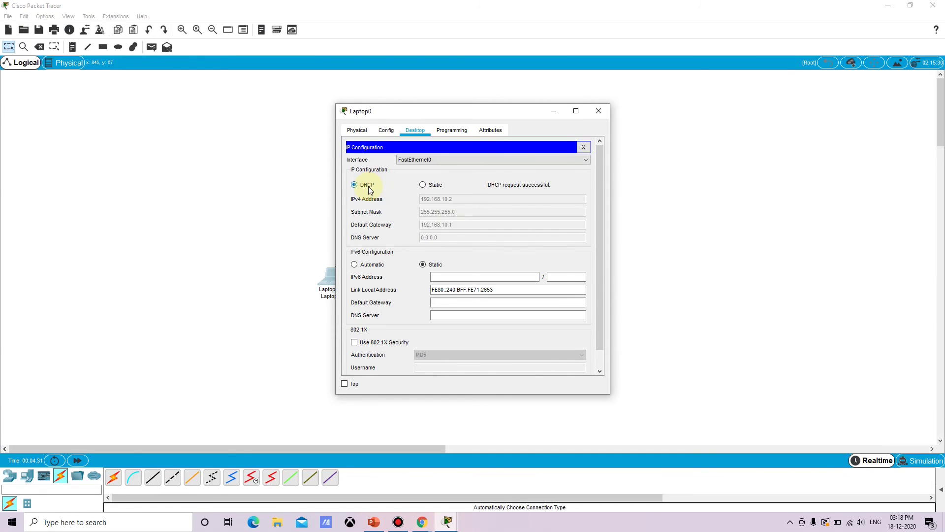
{"action": "left_click", "coordinate": [598, 110]}
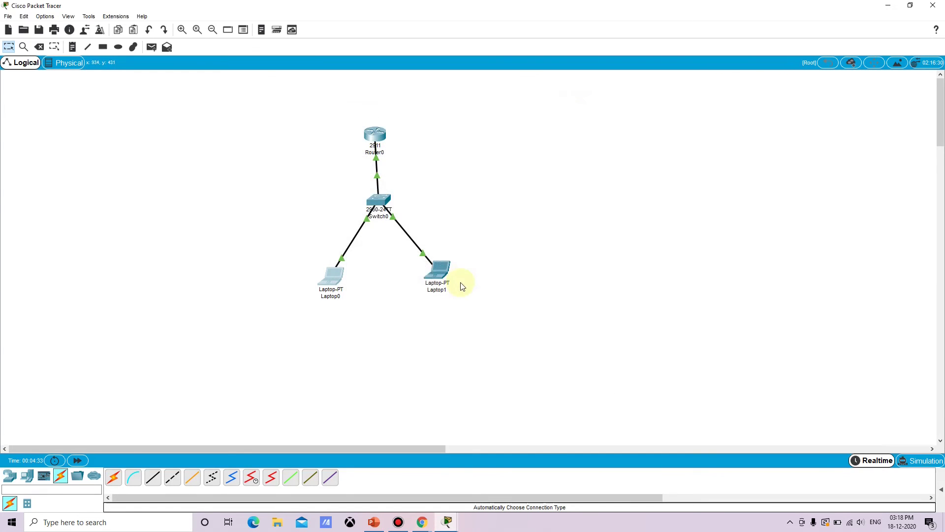
Set Laptop1's IP configuration to DHCP and close its window.
{"action": "left_click", "coordinate": [436, 275]}
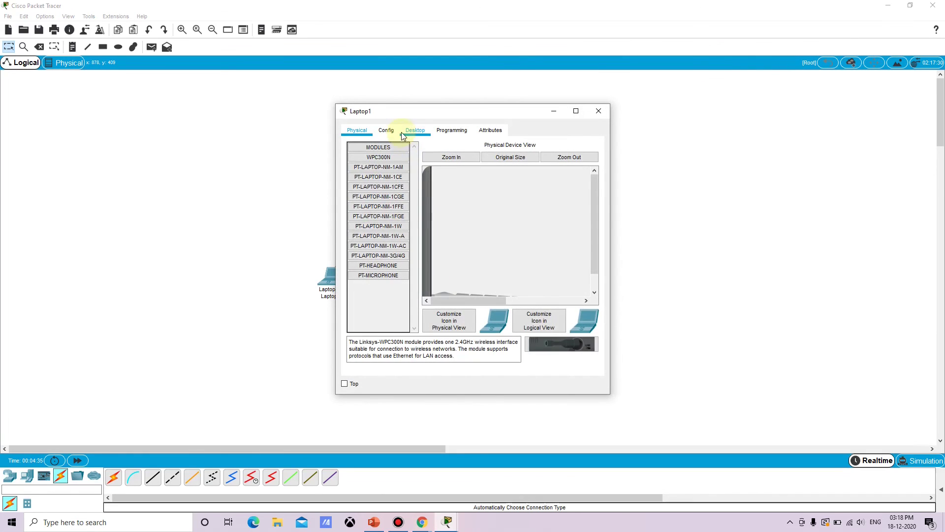
{"action": "left_click", "coordinate": [403, 133]}
{"action": "left_click", "coordinate": [383, 162]}
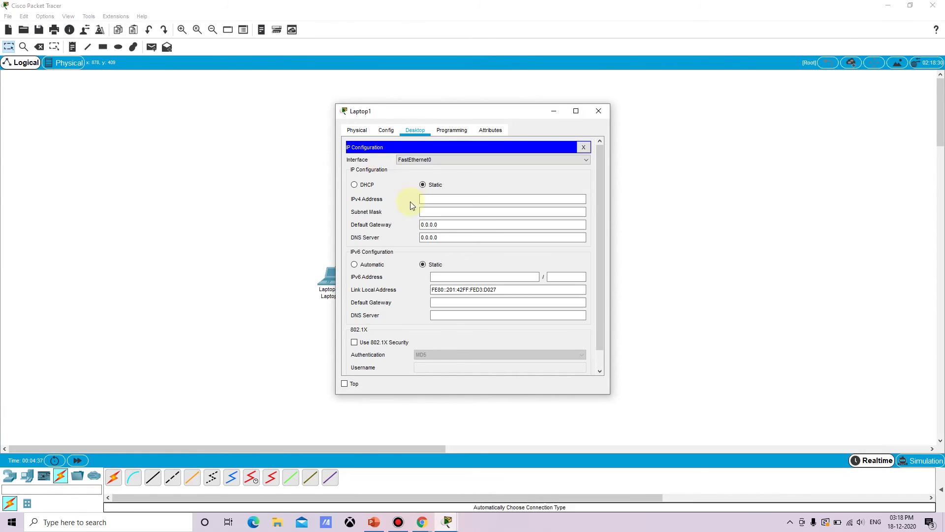
{"action": "left_click", "coordinate": [364, 187]}
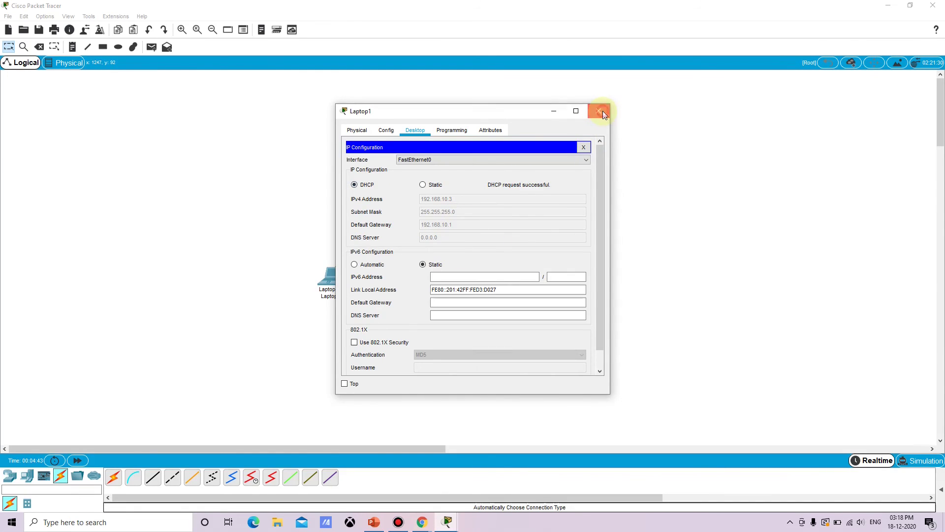
{"action": "left_click", "coordinate": [602, 110]}
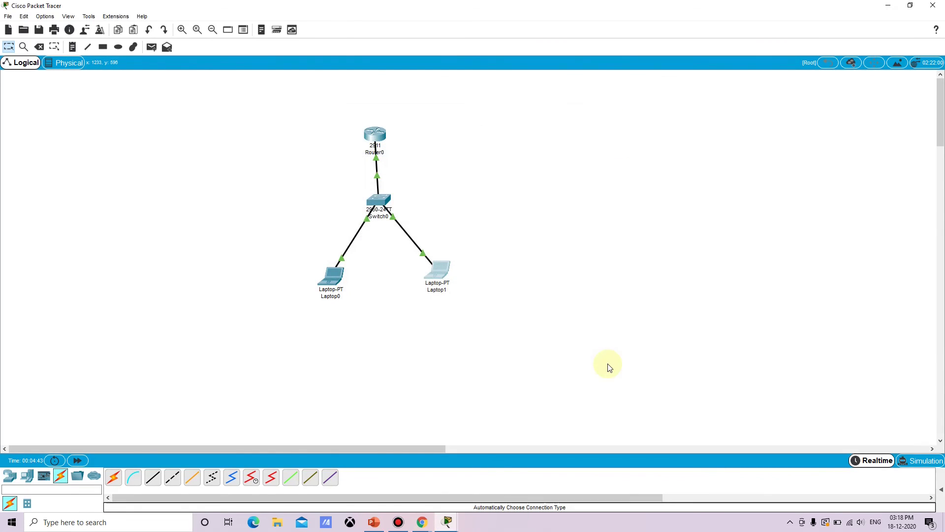
Show the PDU list and send a simple PDU from Laptop0 to Laptop1.
{"action": "left_click", "coordinate": [941, 489]}
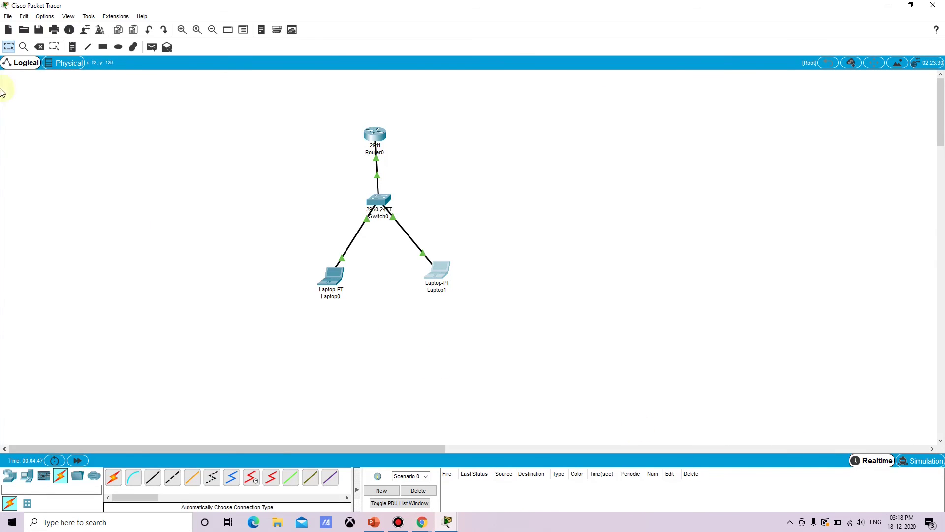
{"action": "left_click", "coordinate": [151, 46]}
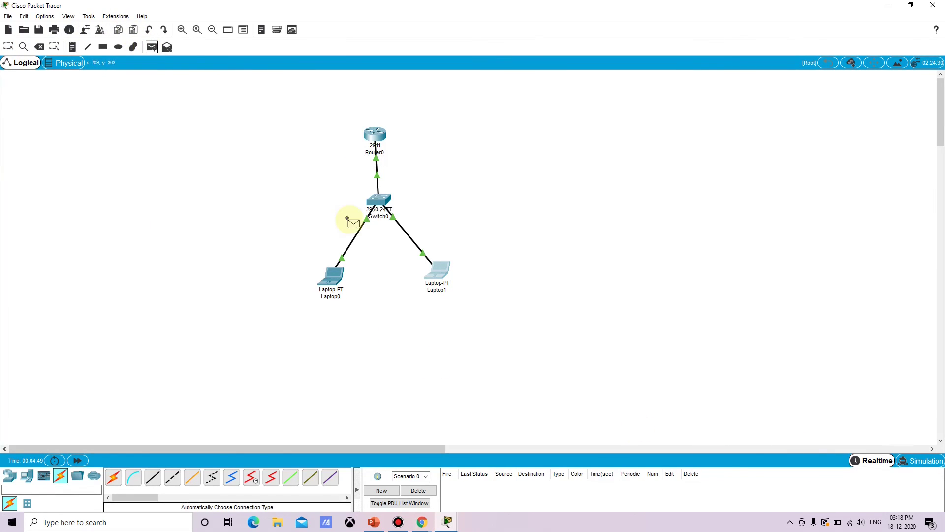
{"action": "left_click", "coordinate": [325, 278]}
{"action": "left_click", "coordinate": [429, 274]}
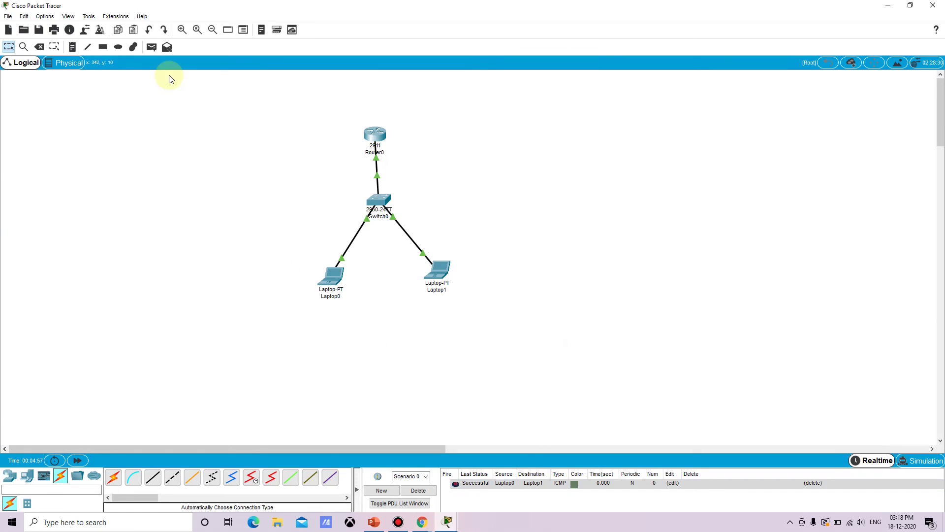
Send a simple PDU from Laptop1 to Laptop0 and hide the PDU list.
{"action": "left_click", "coordinate": [151, 47]}
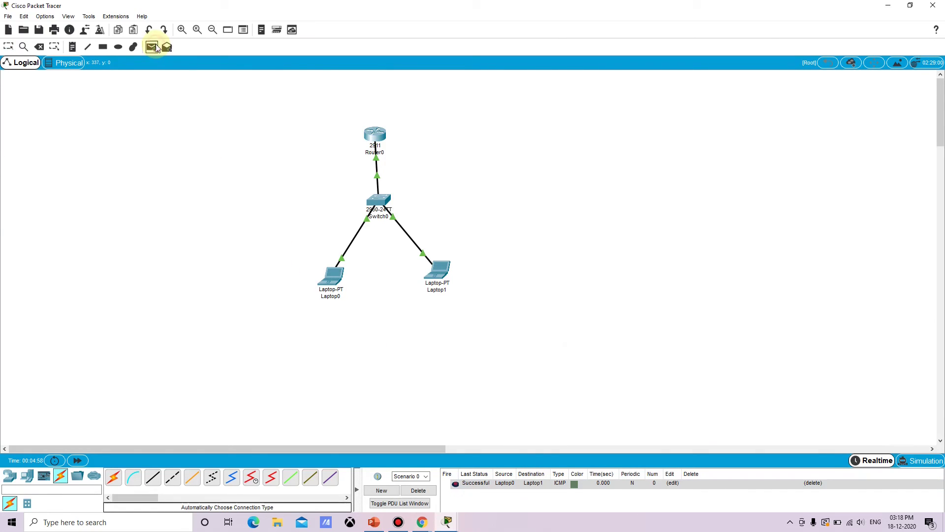
{"action": "left_click", "coordinate": [441, 270]}
{"action": "left_click", "coordinate": [335, 279]}
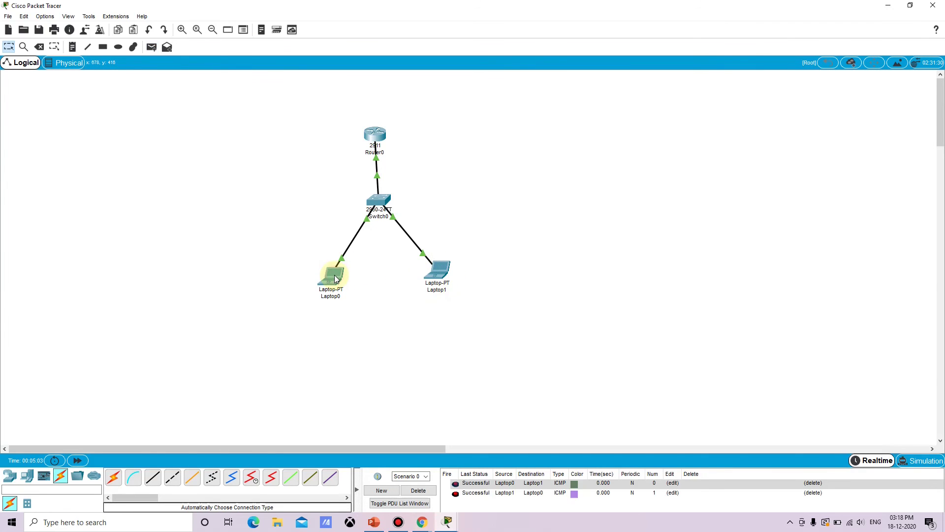
{"action": "left_click", "coordinate": [358, 488]}
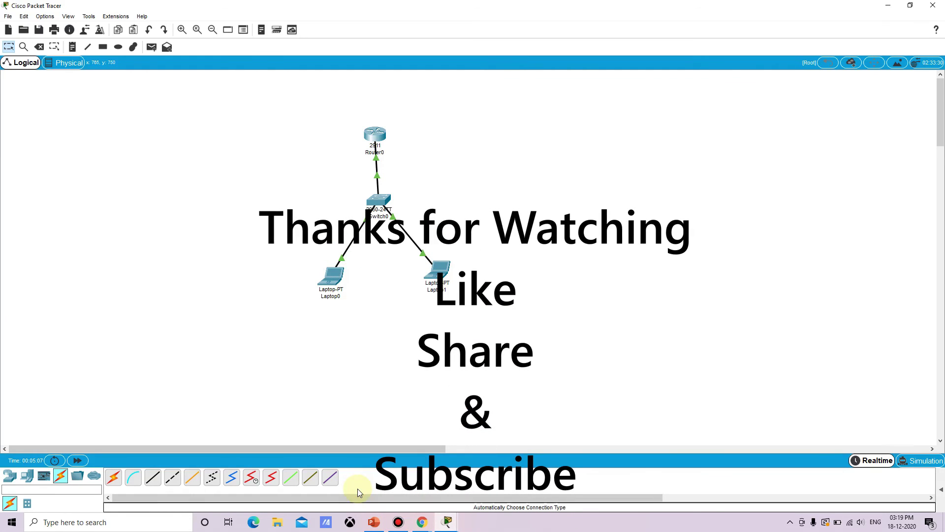